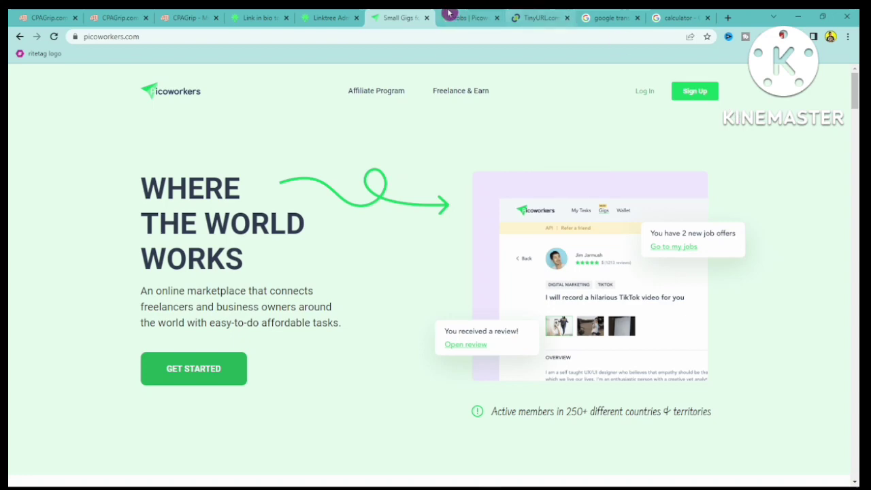
# Browse the available micro jobs and their payments in the Picoworkers jobs list
pyautogui.click(469, 18)
pyautogui.scroll(-3, 854, 81)
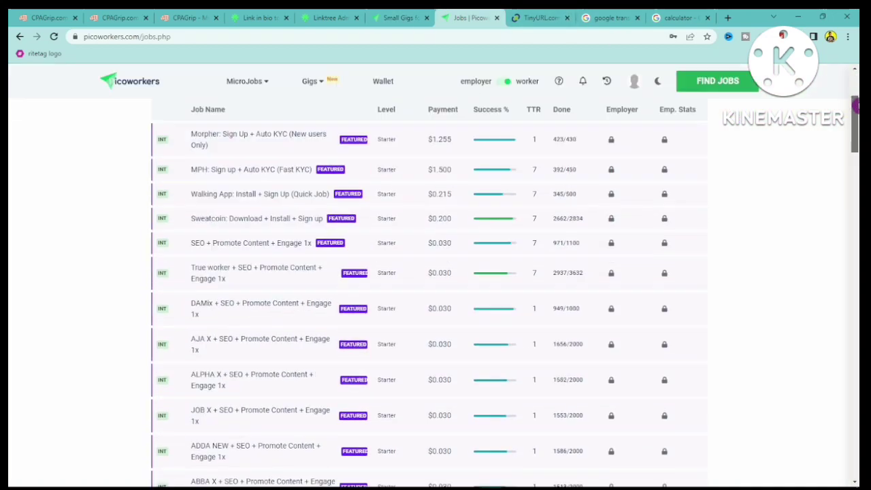
pyautogui.scroll(1, 853, 95)
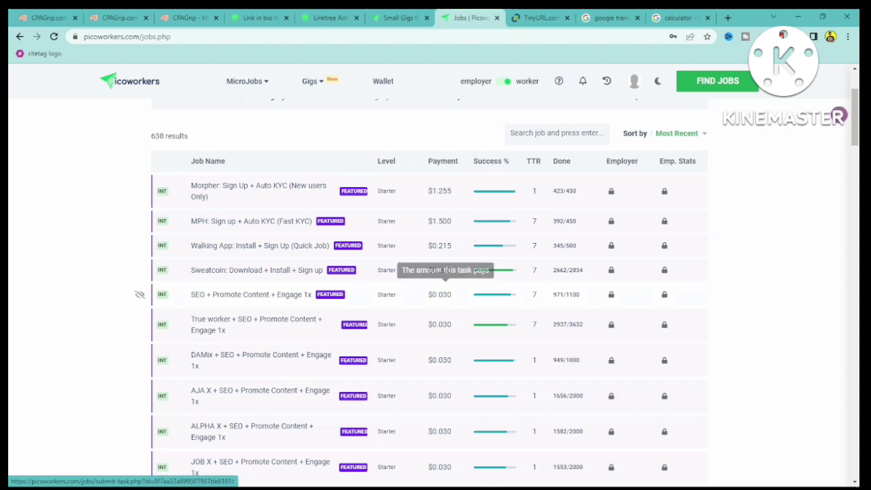
pyautogui.moveTo(856, 134); pyautogui.dragTo(857, 199)
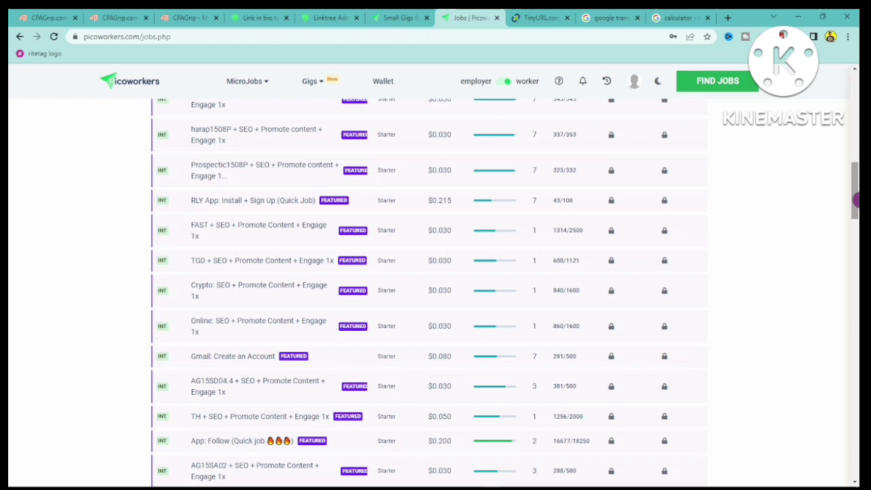
pyautogui.scroll(-3, 304, 338)
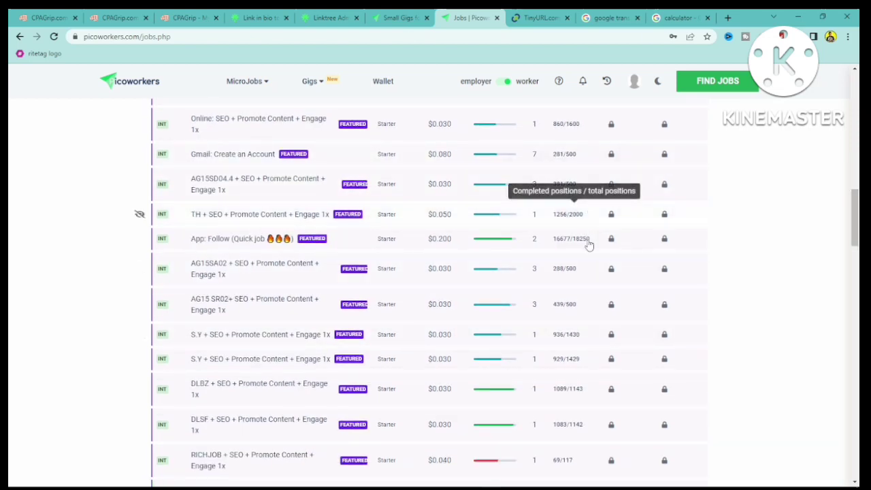
pyautogui.moveTo(855, 235); pyautogui.dragTo(856, 188)
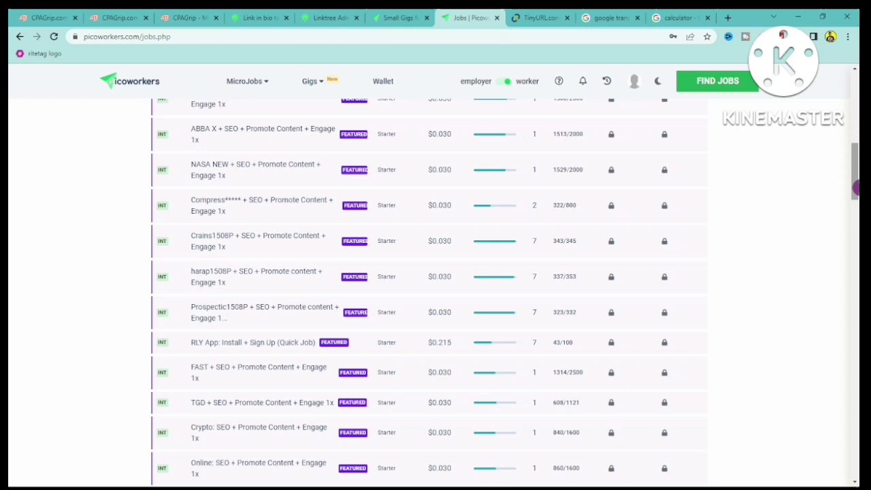
pyautogui.moveTo(857, 188); pyautogui.dragTo(855, 95)
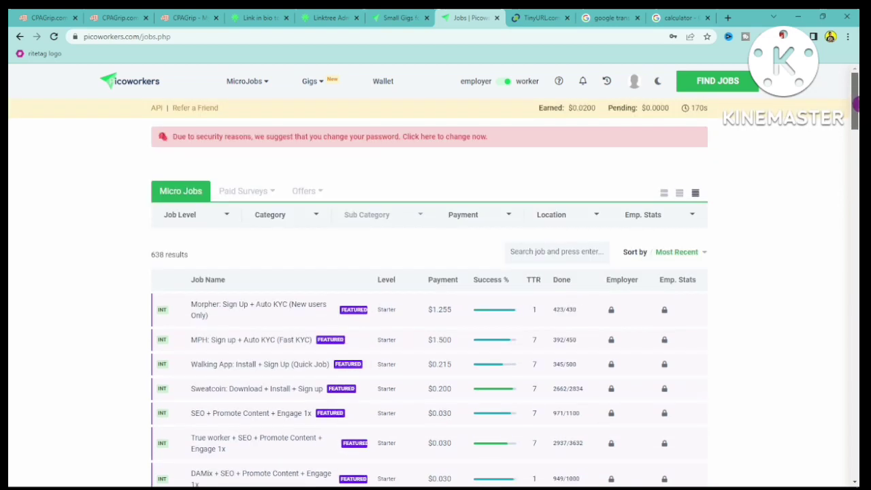
# Open the Similarweb traffic report for the Picoworkers home page and review its global, country and category ranks
pyautogui.click(409, 15)
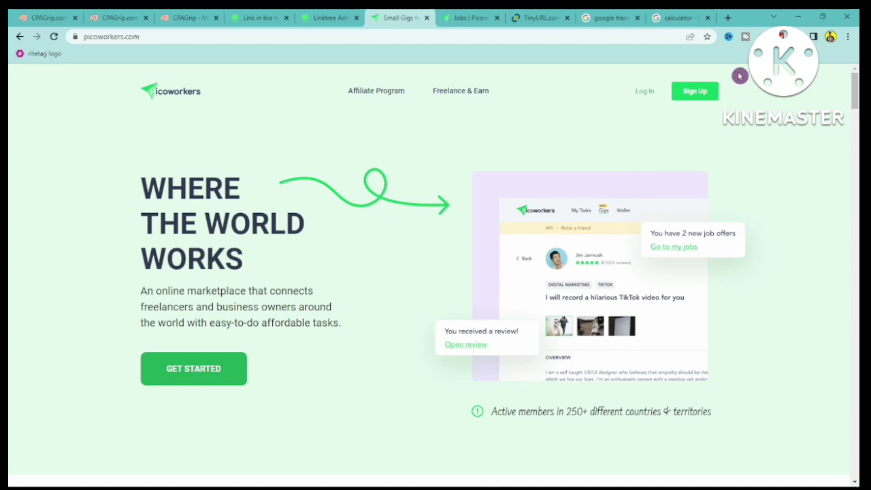
pyautogui.click(762, 36)
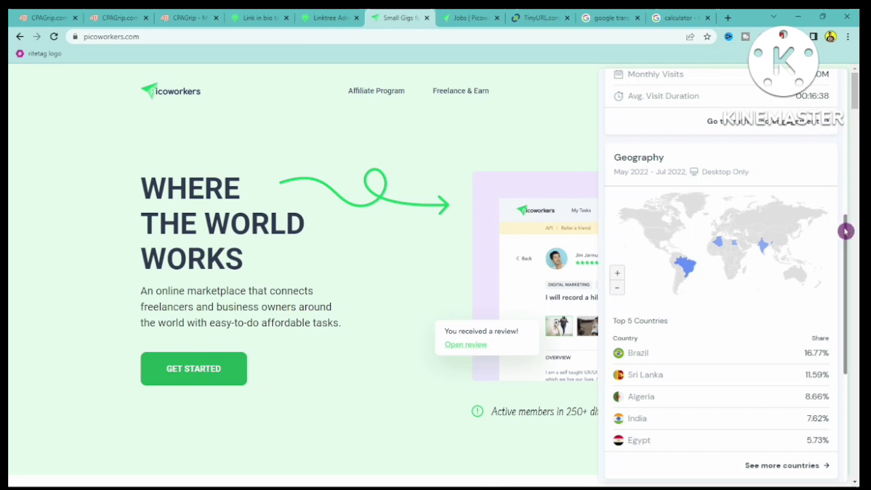
pyautogui.moveTo(846, 232); pyautogui.dragTo(842, 88)
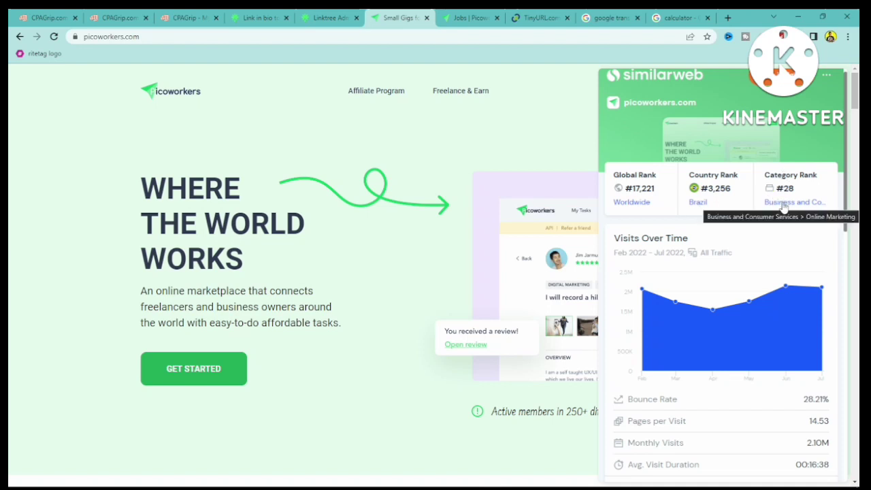
pyautogui.moveTo(841, 179); pyautogui.dragTo(850, 225)
pyautogui.click(849, 228)
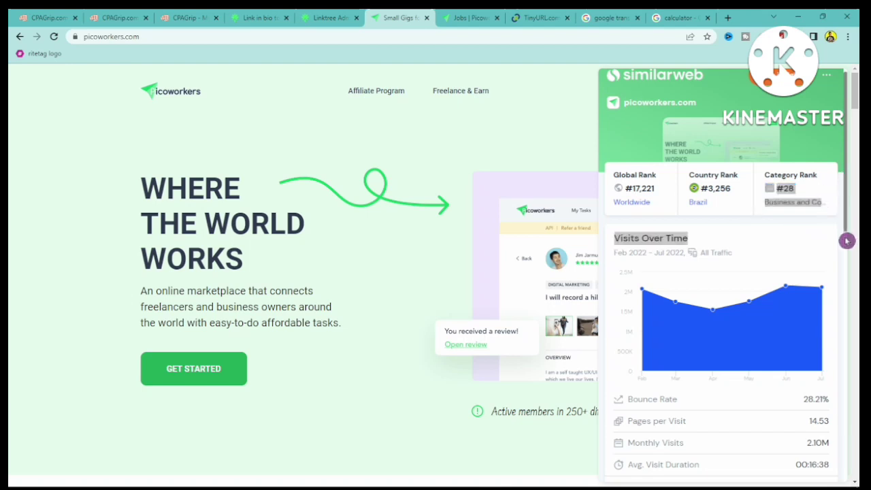
# Examine the monthly visits and average visit duration in the Similarweb report
pyautogui.scroll(-3, 850, 228)
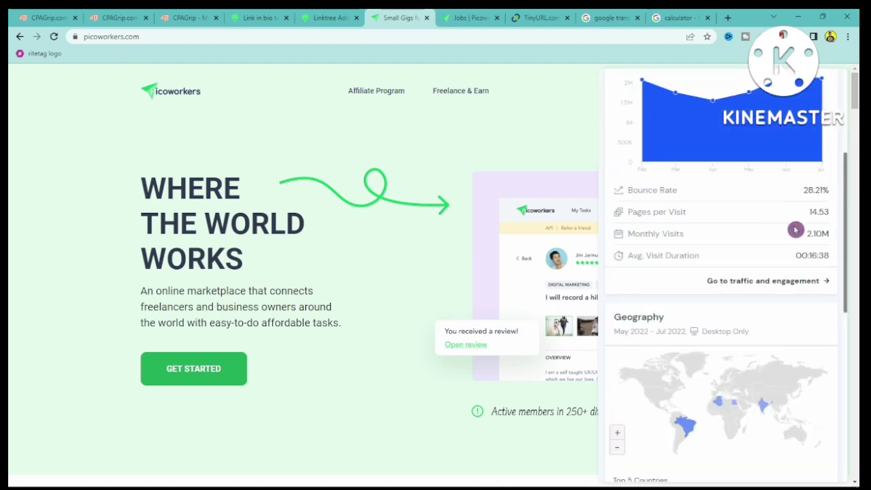
pyautogui.moveTo(788, 239); pyautogui.dragTo(834, 238)
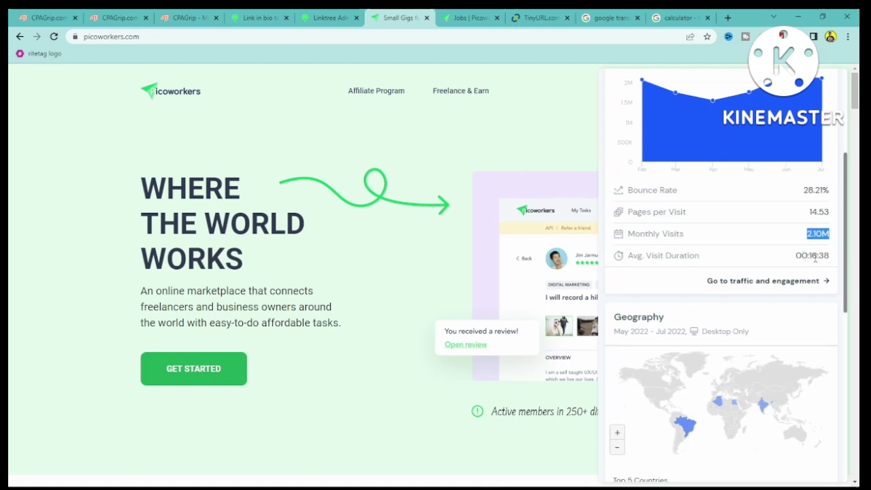
pyautogui.moveTo(700, 257); pyautogui.dragTo(621, 254)
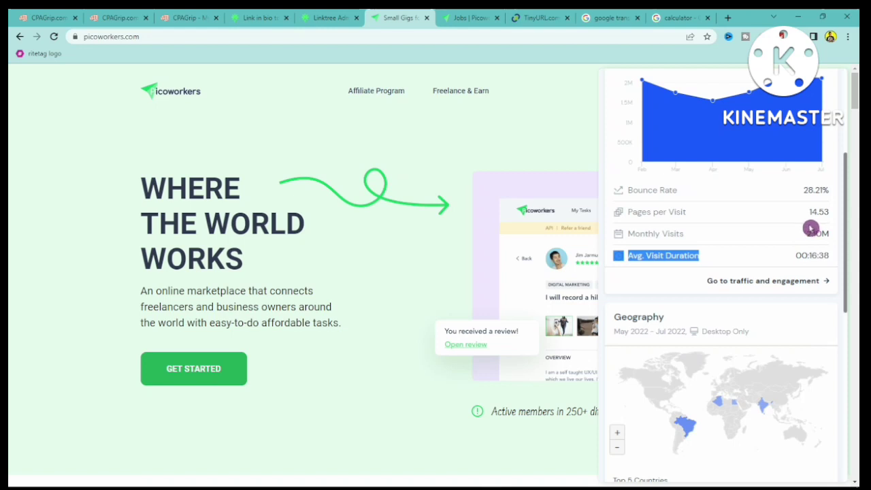
pyautogui.moveTo(809, 234); pyautogui.dragTo(827, 239)
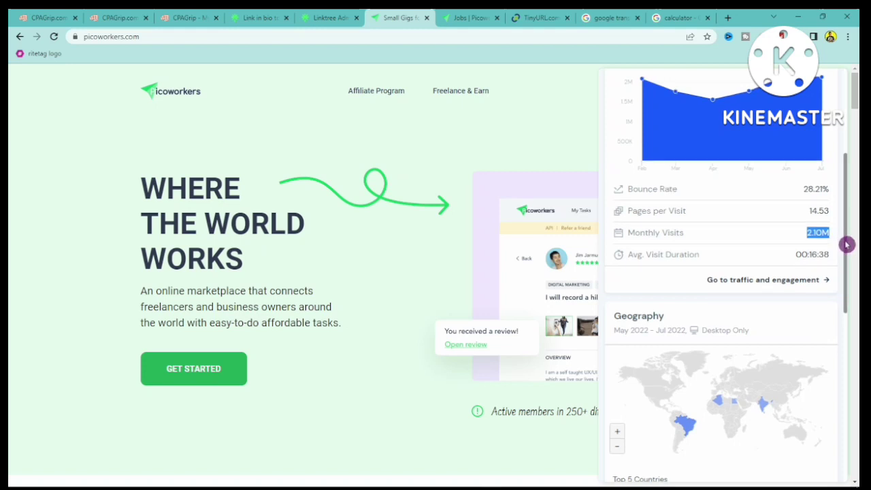
# Examine the top five countries and their traffic shares in the report's Geography section
pyautogui.moveTo(846, 239); pyautogui.dragTo(846, 331)
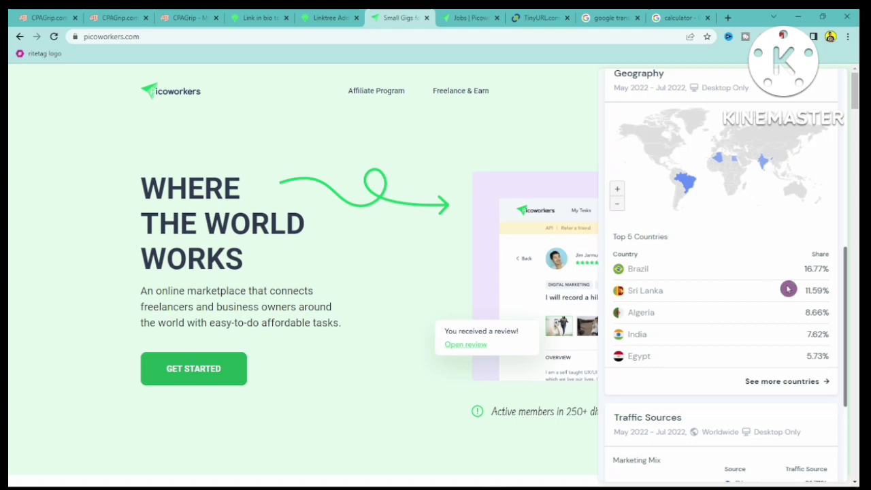
pyautogui.moveTo(789, 291); pyautogui.dragTo(825, 314)
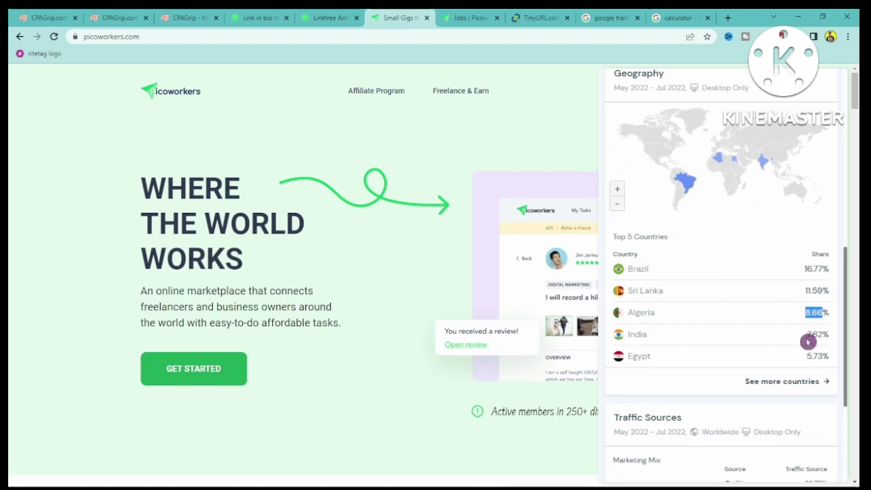
pyautogui.click(808, 342)
pyautogui.moveTo(809, 343); pyautogui.dragTo(831, 356)
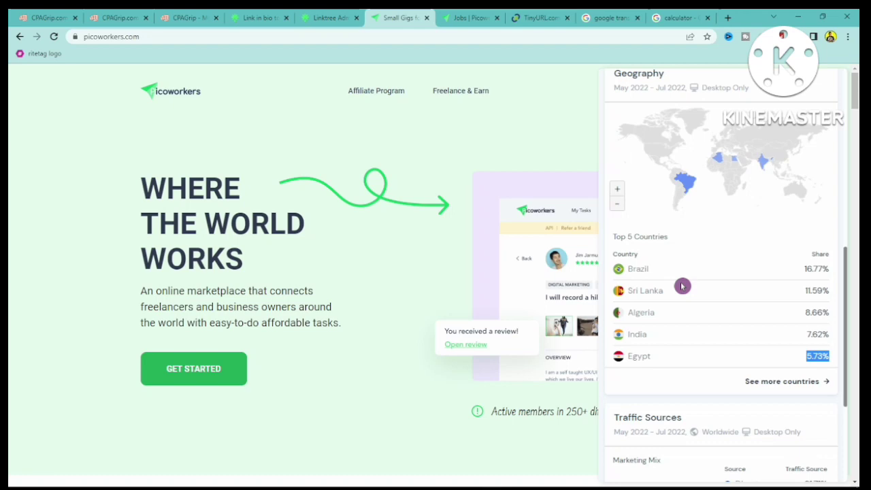
# Glance at the CPAGrip home page, recheck Brazil among Picoworkers' top countries, and close the Similarweb report
pyautogui.click(53, 14)
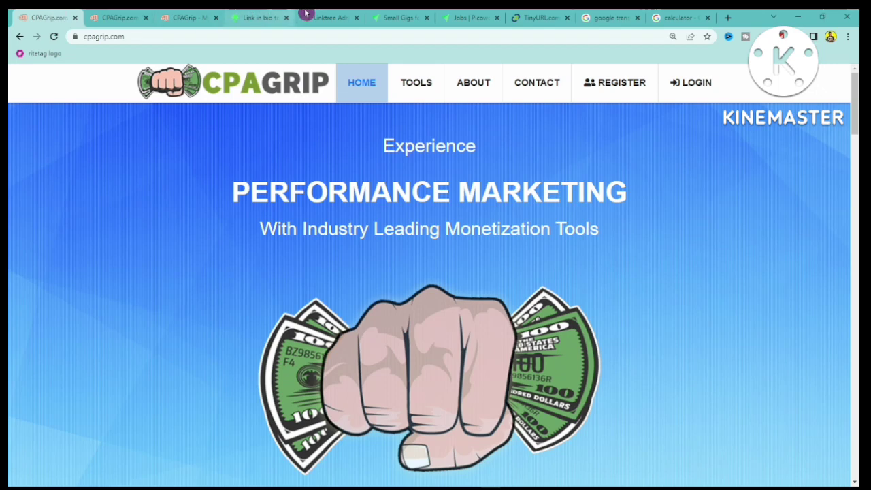
pyautogui.click(373, 17)
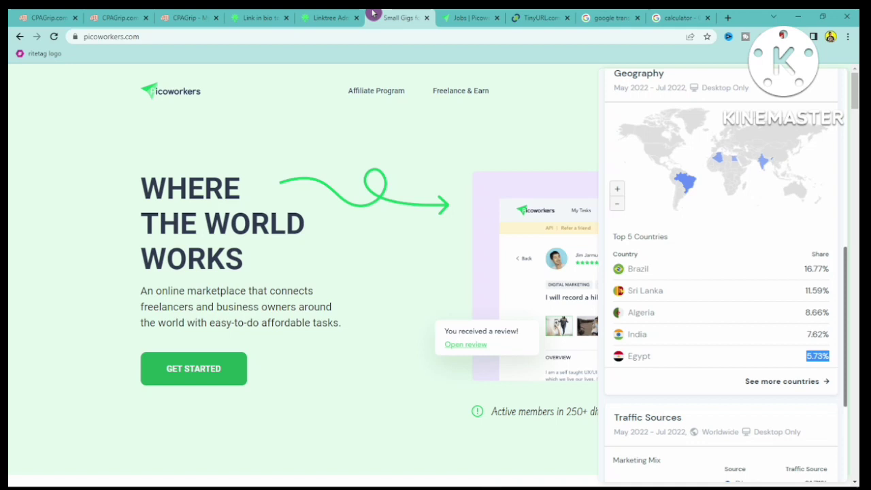
pyautogui.click(657, 273)
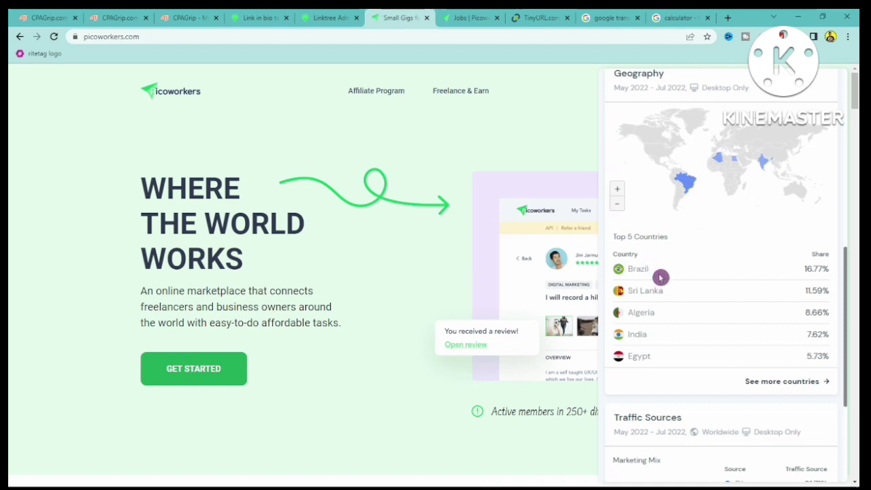
pyautogui.moveTo(658, 273); pyautogui.dragTo(627, 270)
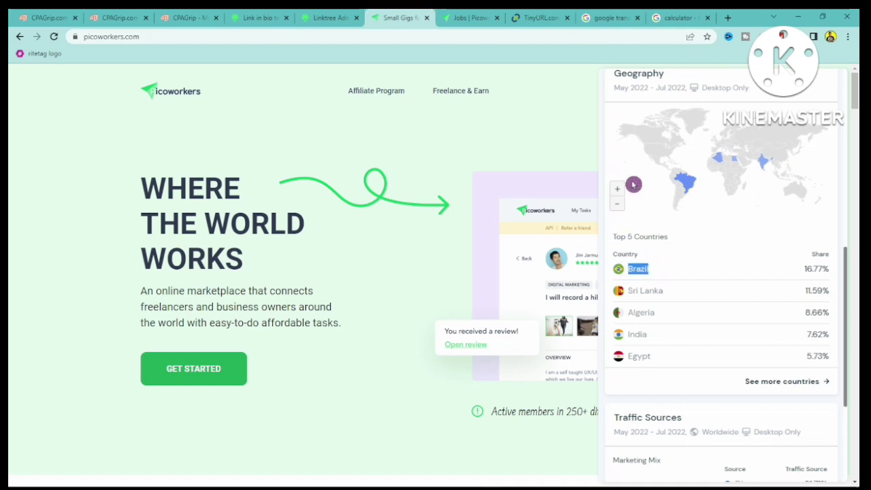
pyautogui.click(757, 37)
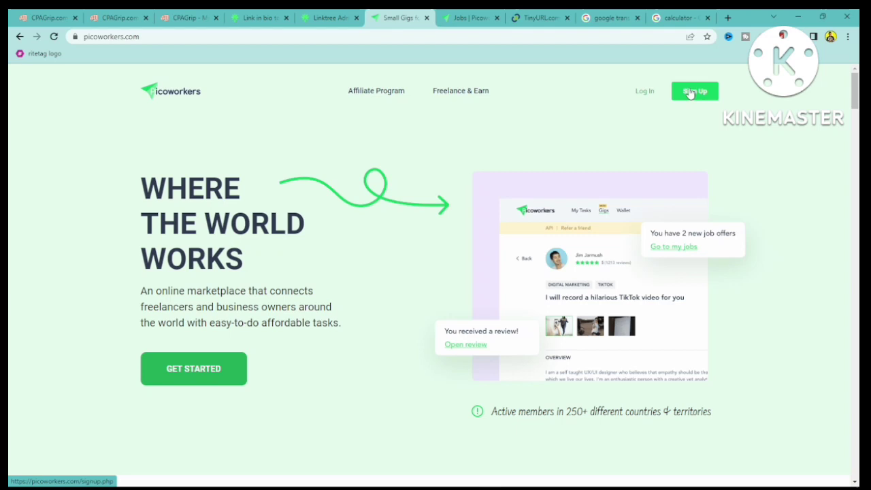
# Switch the Picoworkers profile type from worker to employer and acknowledge the change
pyautogui.click(464, 16)
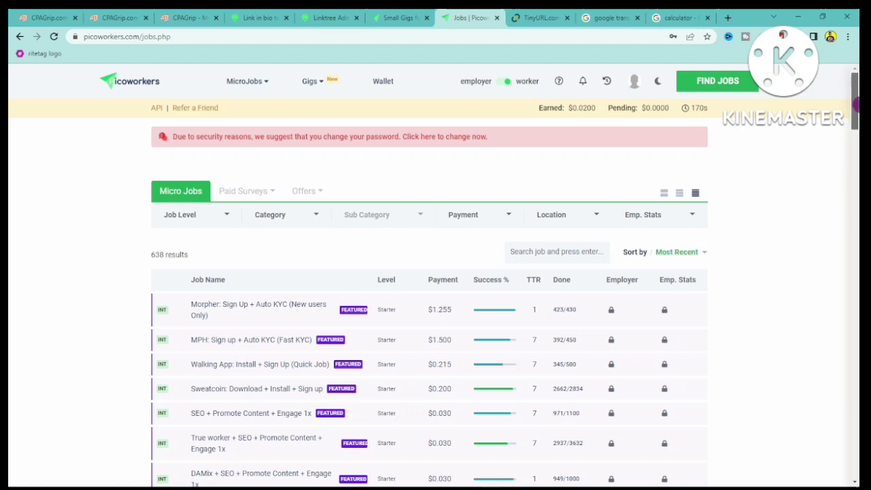
pyautogui.moveTo(856, 104); pyautogui.dragTo(855, 86)
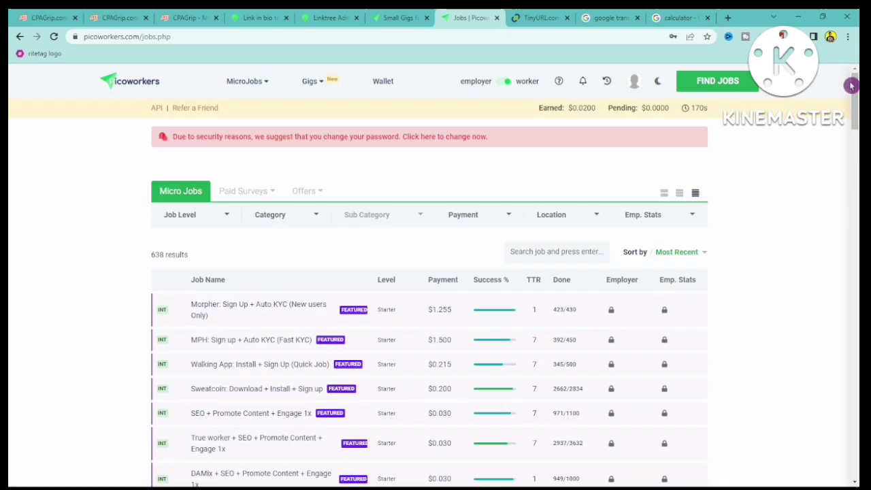
pyautogui.click(498, 83)
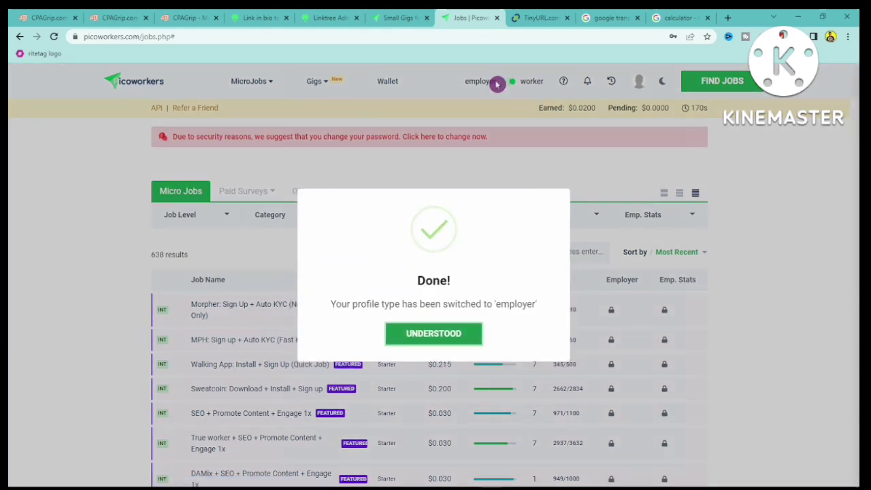
pyautogui.click(450, 343)
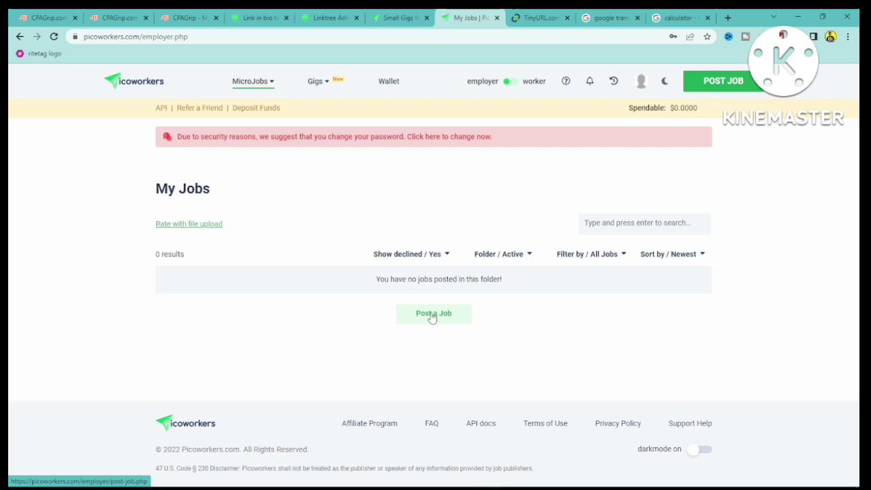
# Review CPAGrip's home and registration pages and the My Offers list of mobile offers for Brazil
pyautogui.click(30, 13)
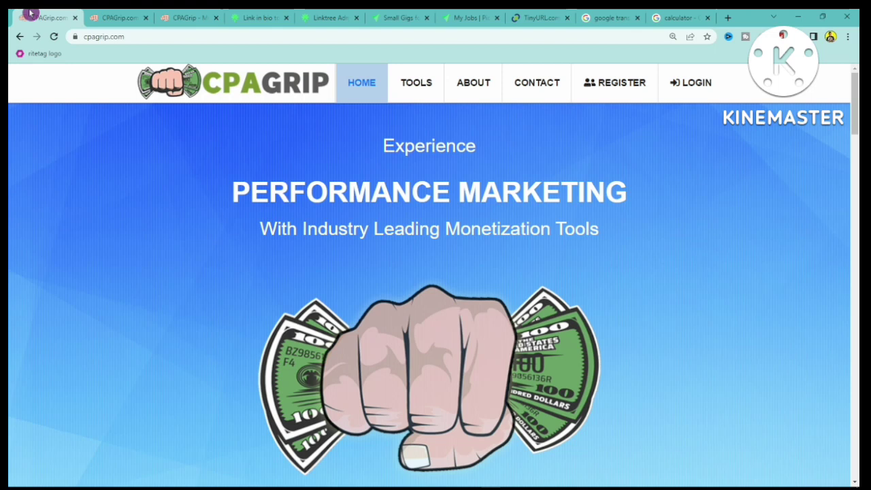
pyautogui.click(125, 13)
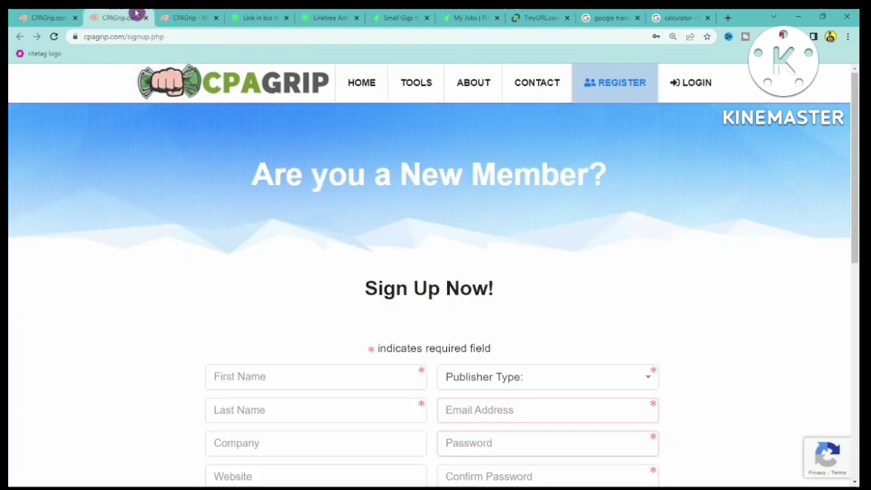
pyautogui.click(194, 14)
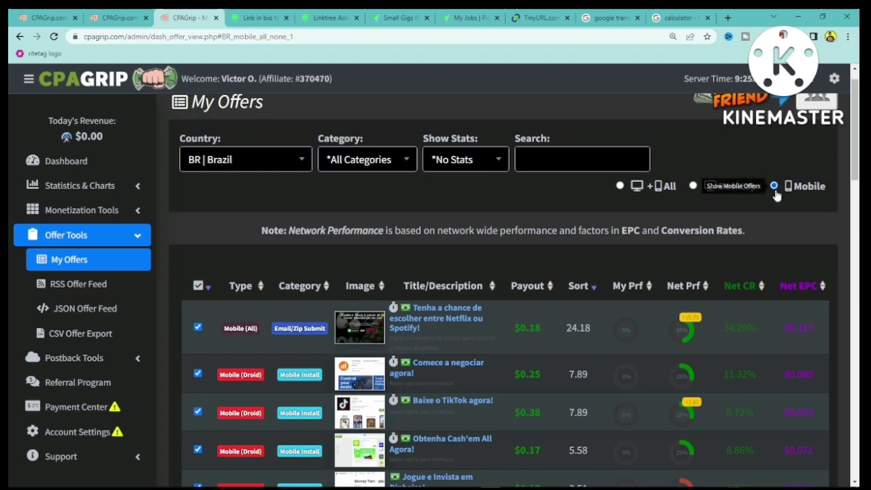
pyautogui.moveTo(857, 141)
pyautogui.mouseDown()
pyautogui.moveTo(858, 162)
pyautogui.moveTo(857, 139)
pyautogui.mouseUp()
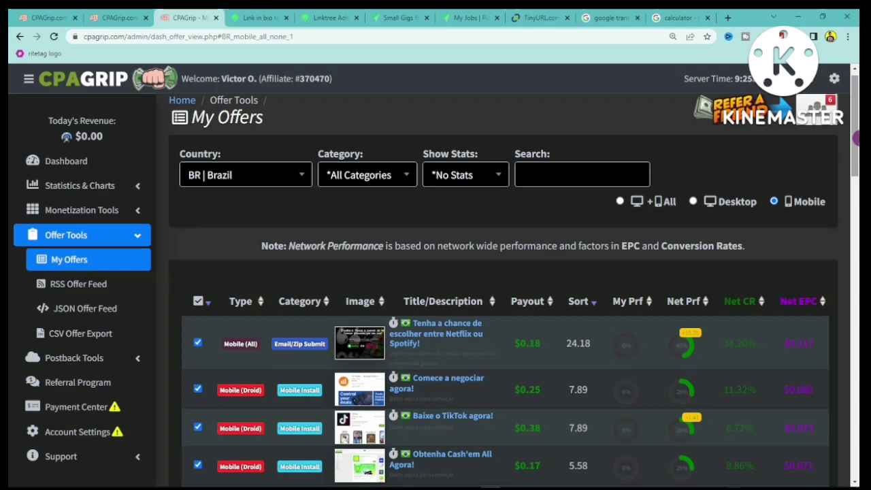
# Open the details of the Brazilian Android install offer "Ganhe dinheiro de verdade!" near the end of CPAGrip's My Offers list
pyautogui.click(456, 17)
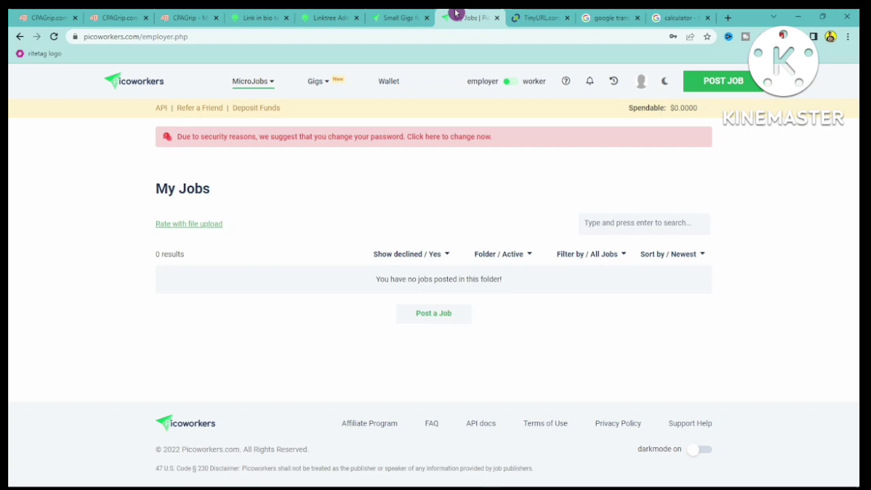
pyautogui.click(173, 17)
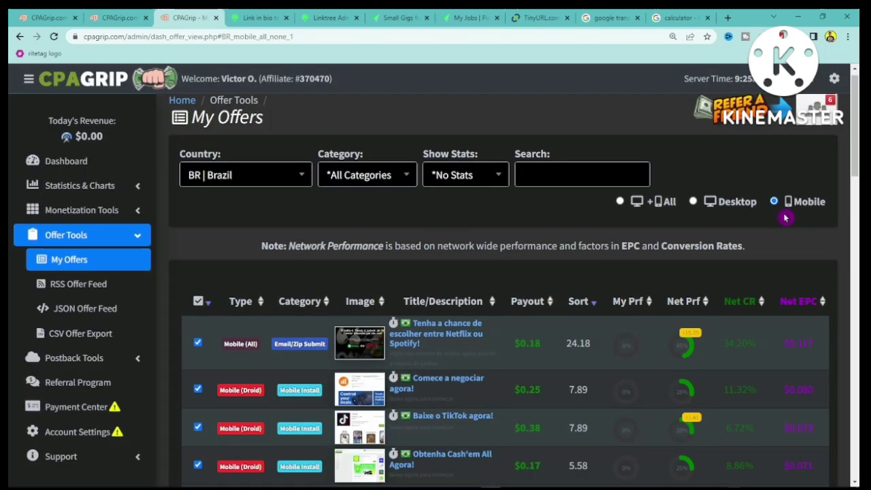
pyautogui.scroll(-1, 857, 159)
pyautogui.moveTo(857, 159); pyautogui.dragTo(857, 211)
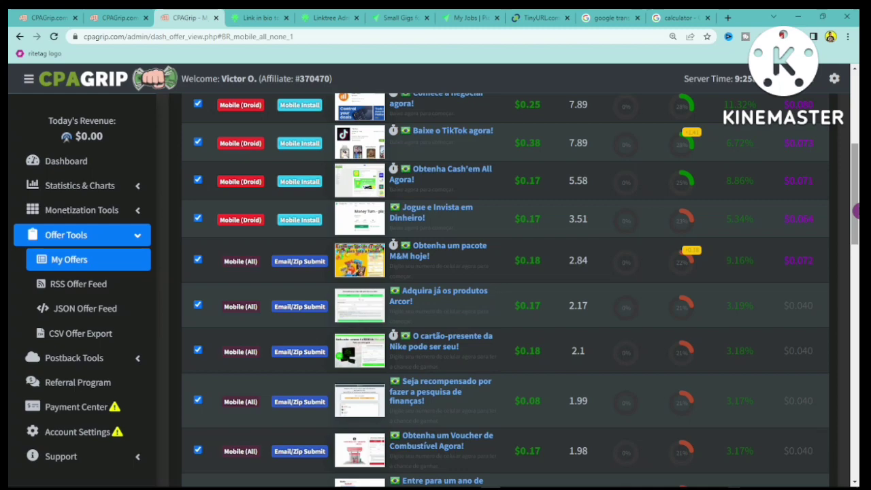
pyautogui.moveTo(857, 212); pyautogui.dragTo(858, 436)
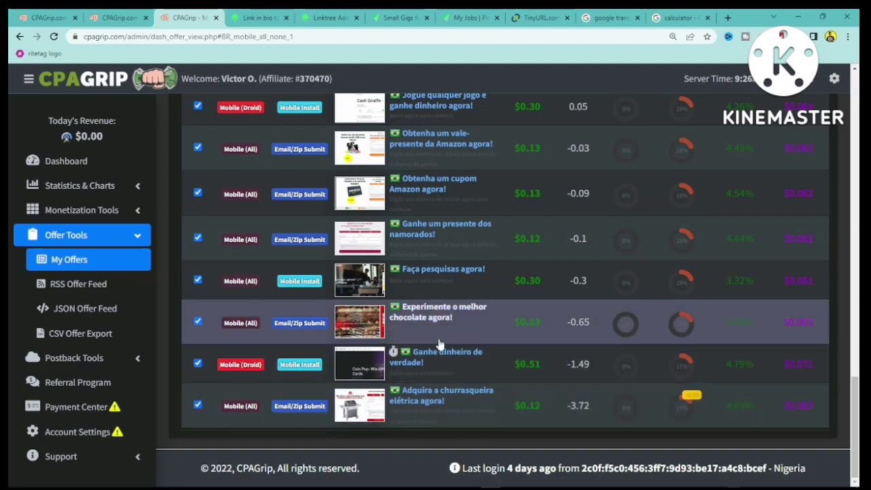
pyautogui.click(431, 360)
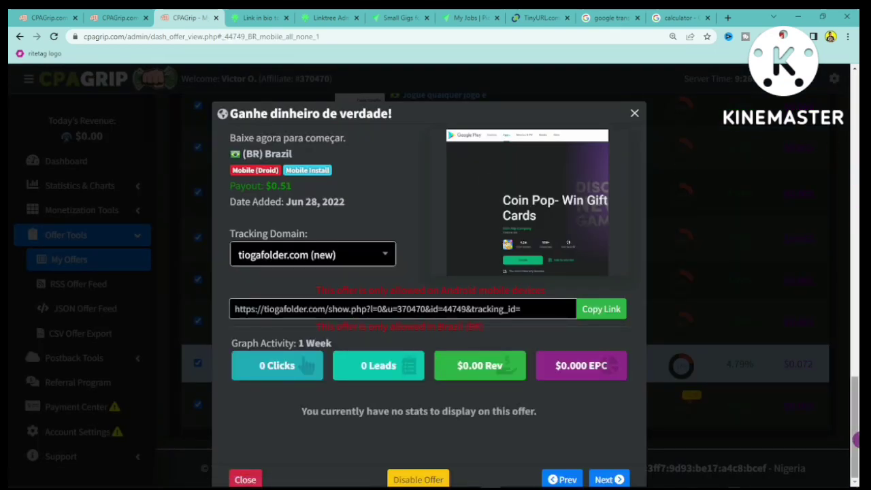
# Check the offer's payout and translate its description "Baixe agora para começar." into English with Google Translate
pyautogui.scroll(1, 857, 439)
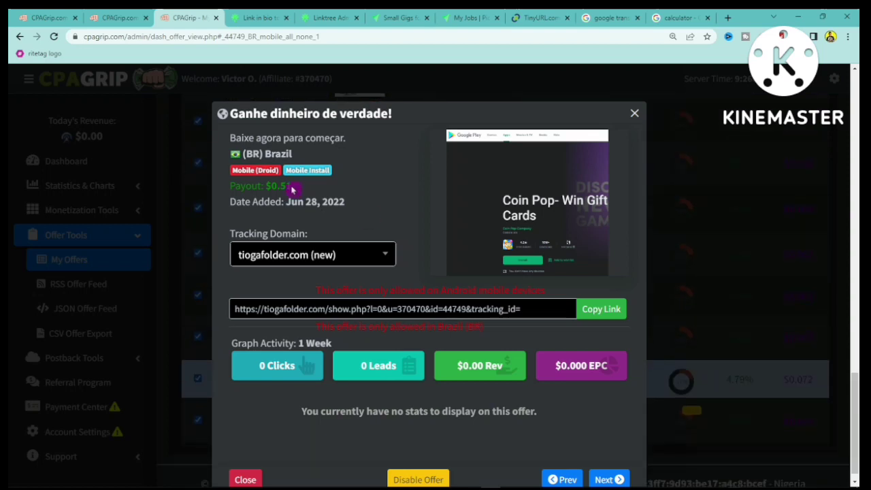
pyautogui.moveTo(294, 190); pyautogui.dragTo(266, 187)
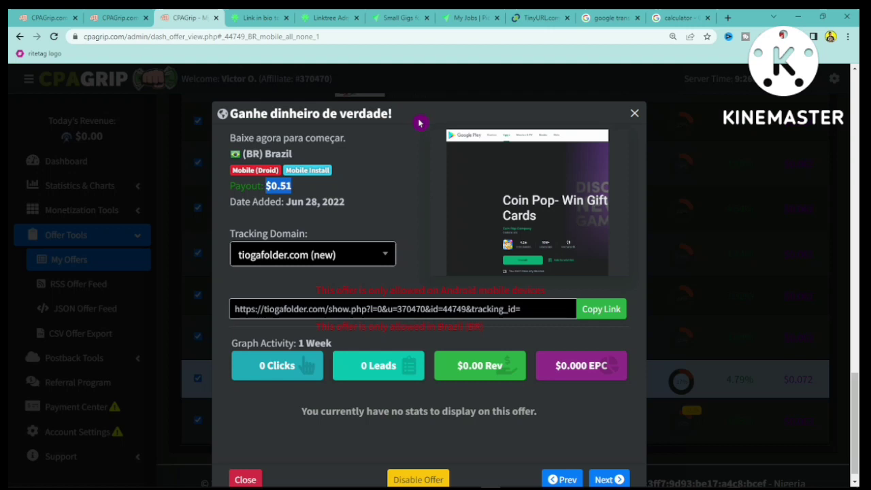
pyautogui.moveTo(349, 140); pyautogui.dragTo(232, 139)
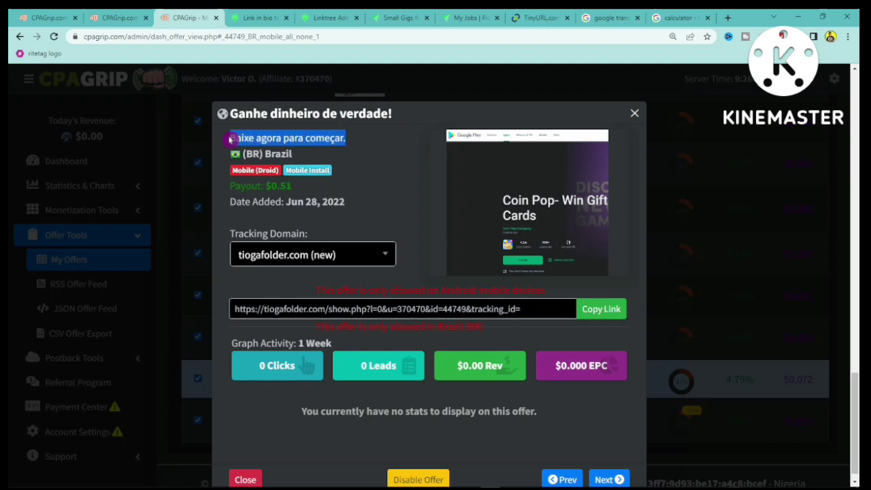
pyautogui.moveTo(231, 139); pyautogui.dragTo(228, 138)
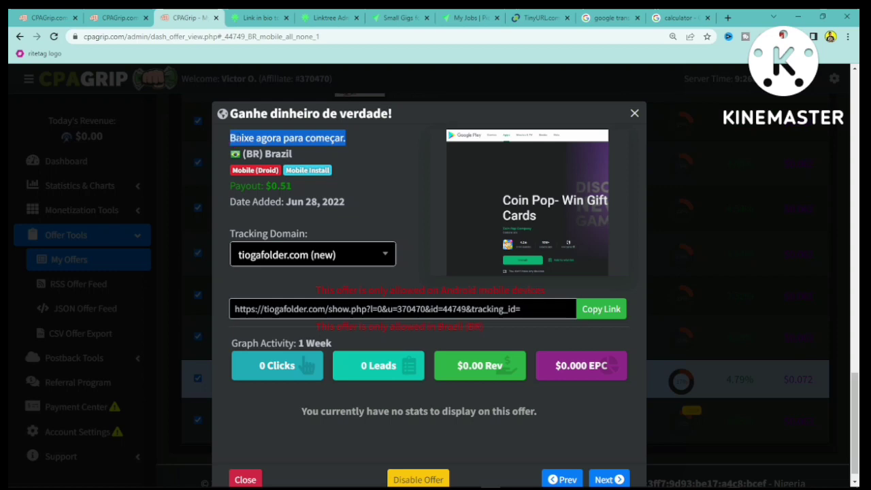
pyautogui.rightClick(230, 138)
pyautogui.click(252, 144)
pyautogui.click(605, 18)
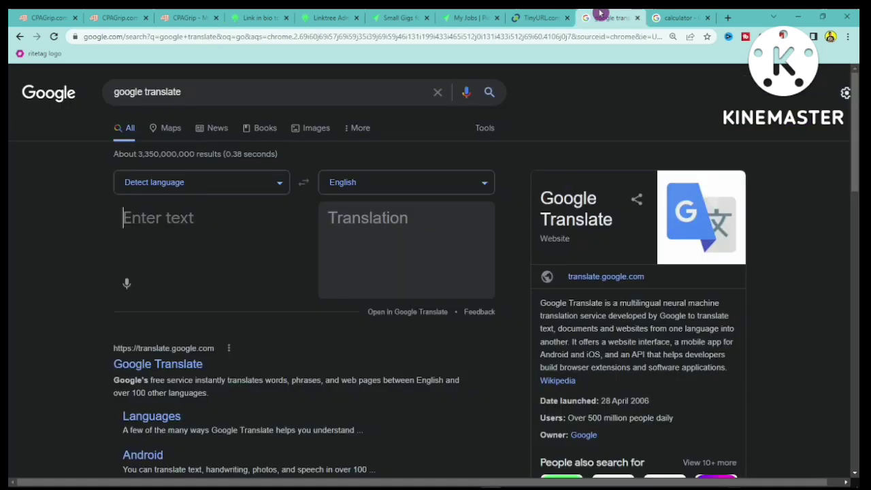
pyautogui.click(212, 207)
pyautogui.hotkey('ctrl', 'v')
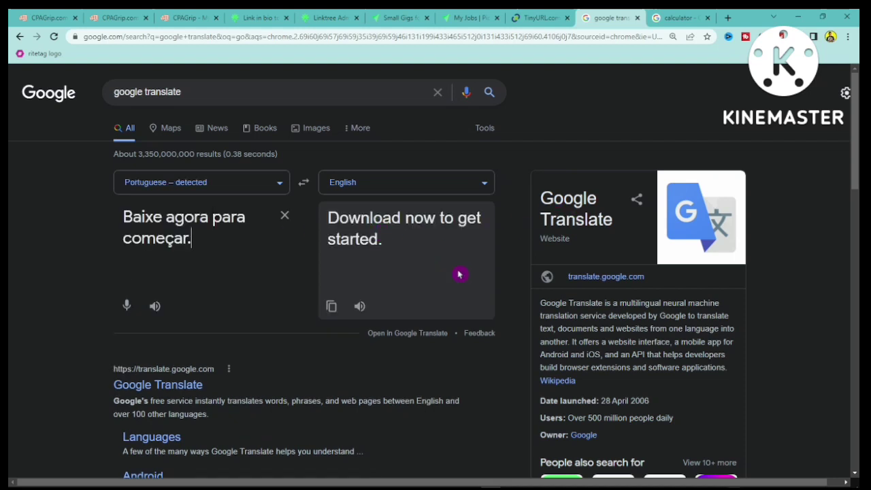
# Copy the offer's tracking link from CPAGrip, shorten it with TinyURL, and copy the short link
pyautogui.click(175, 14)
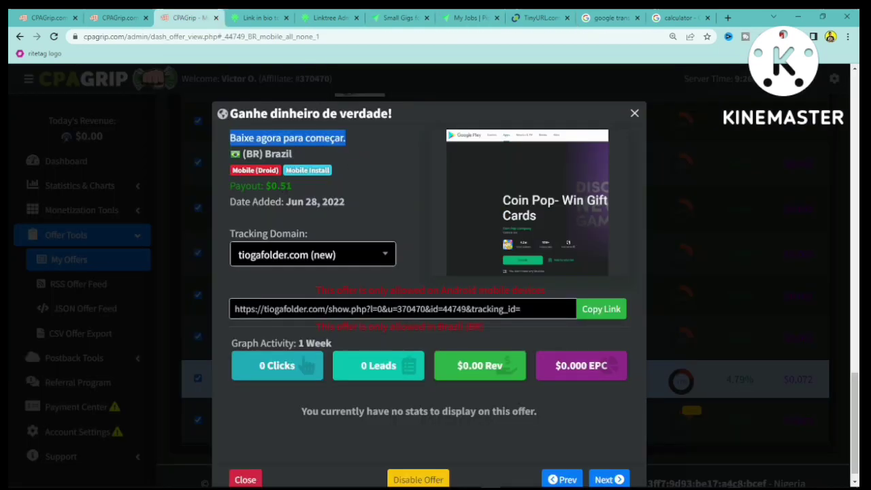
pyautogui.moveTo(293, 186); pyautogui.dragTo(258, 186)
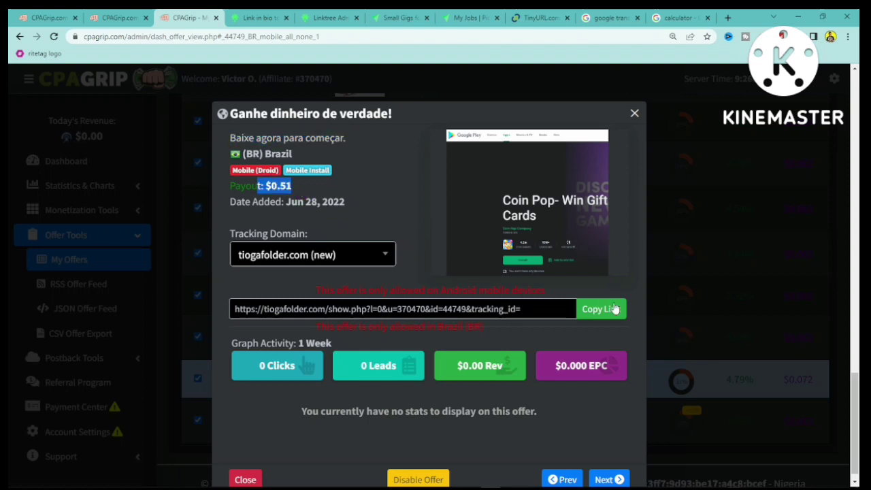
pyautogui.click(584, 307)
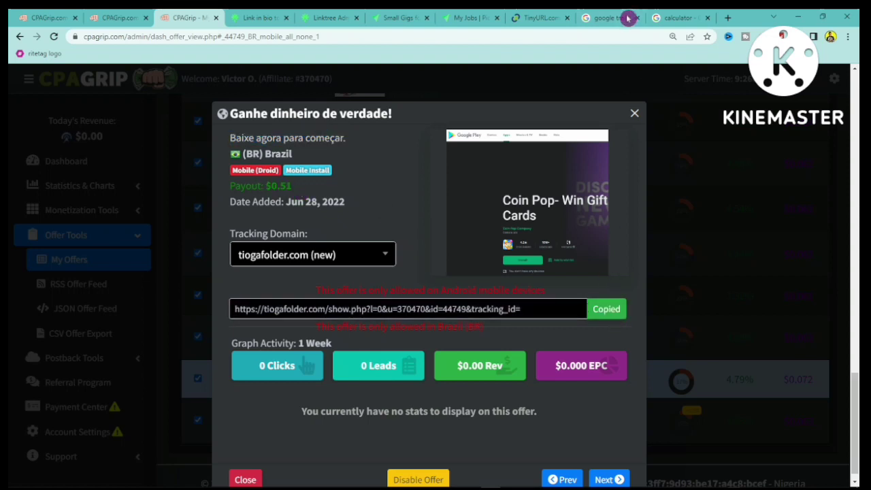
pyautogui.click(541, 17)
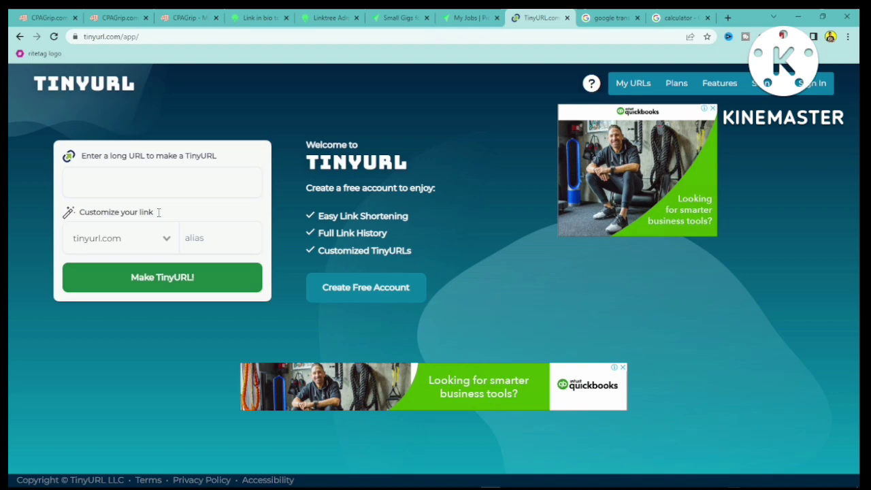
pyautogui.click(97, 182)
pyautogui.hotkey('ctrl', 'v')
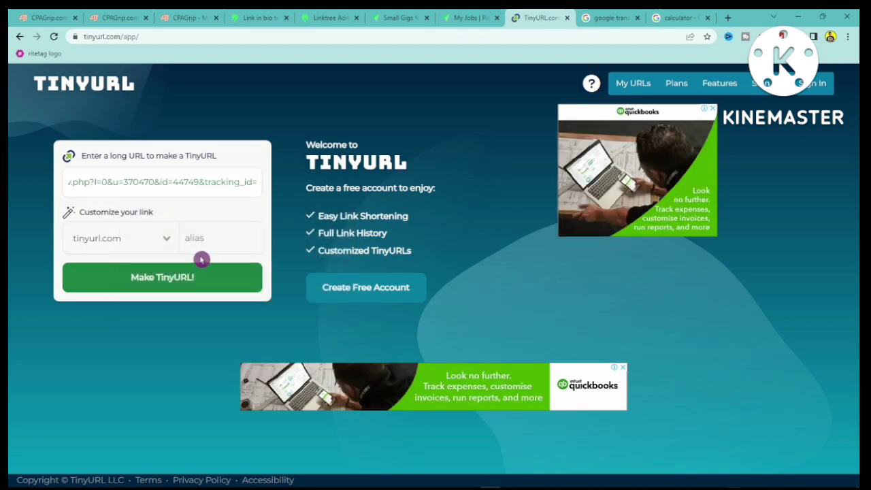
pyautogui.click(196, 276)
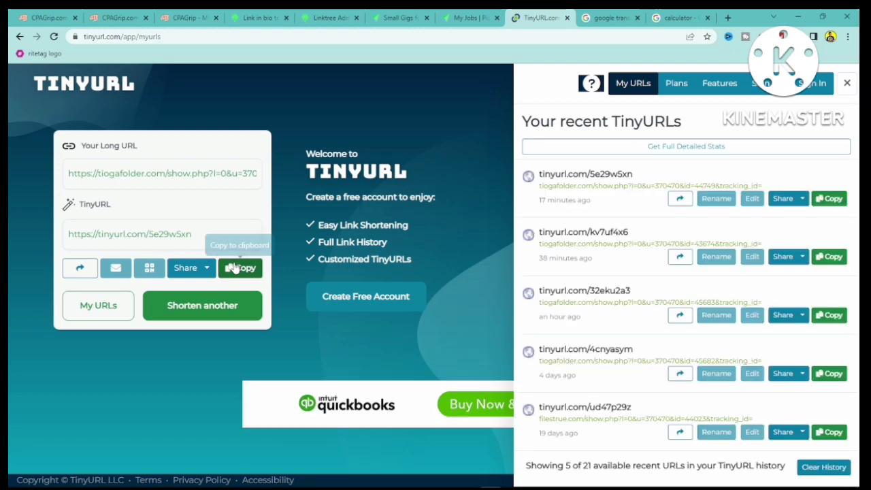
pyautogui.click(235, 269)
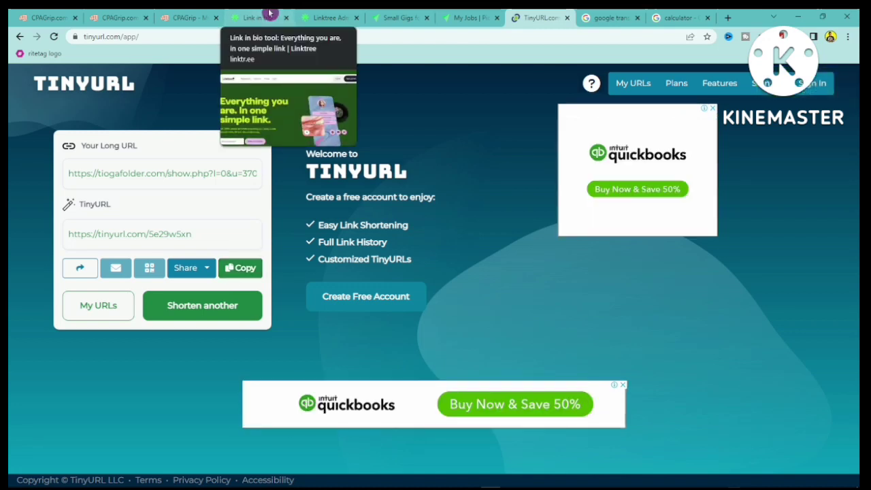
# Start a new job post on Picoworkers and choose Latin America as its targeting zone
pyautogui.click(463, 16)
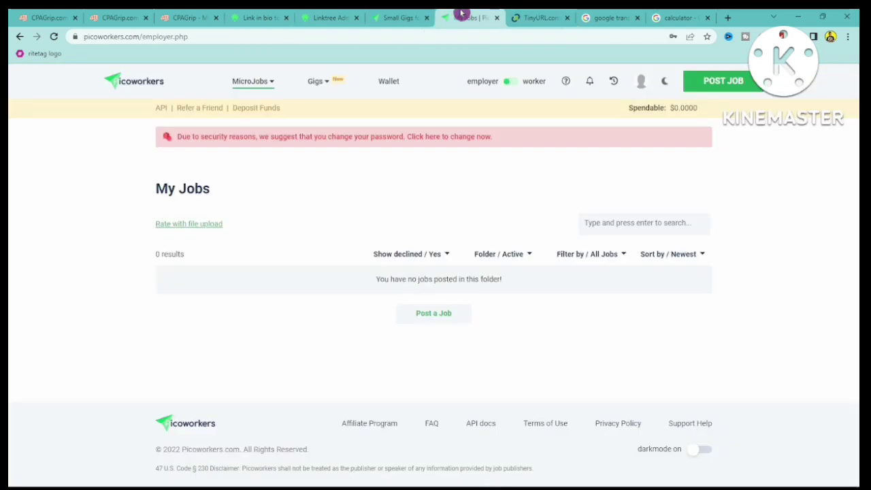
pyautogui.click(429, 315)
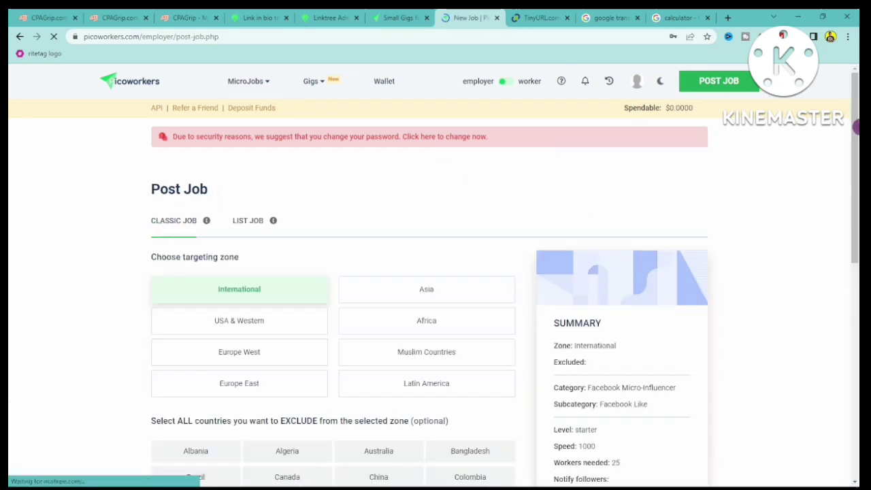
pyautogui.moveTo(856, 128); pyautogui.dragTo(760, 162)
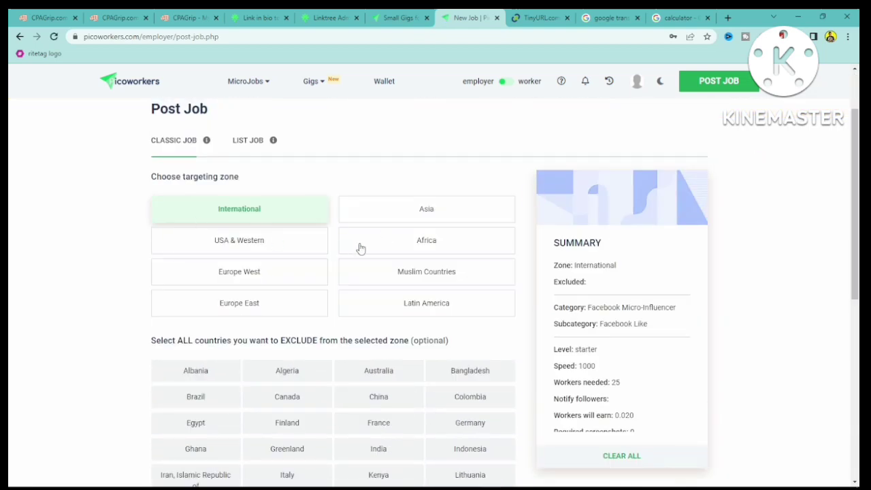
pyautogui.moveTo(856, 172); pyautogui.dragTo(856, 195)
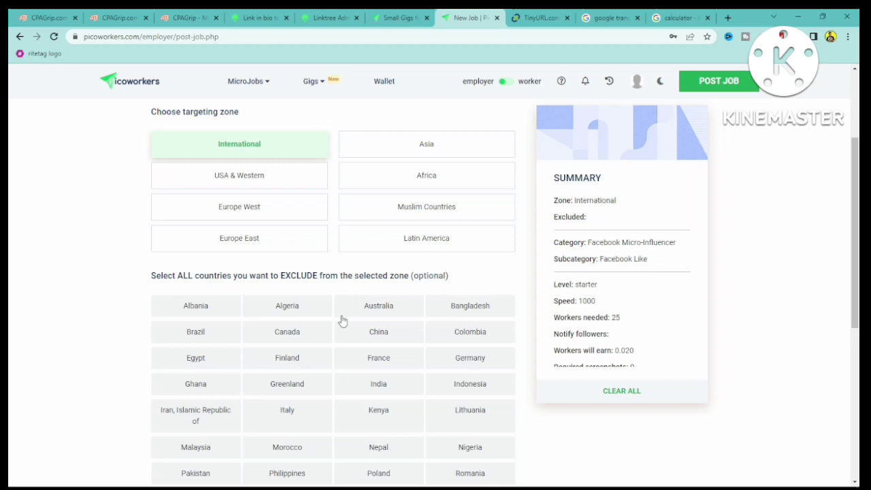
pyautogui.click(340, 294)
pyautogui.click(409, 245)
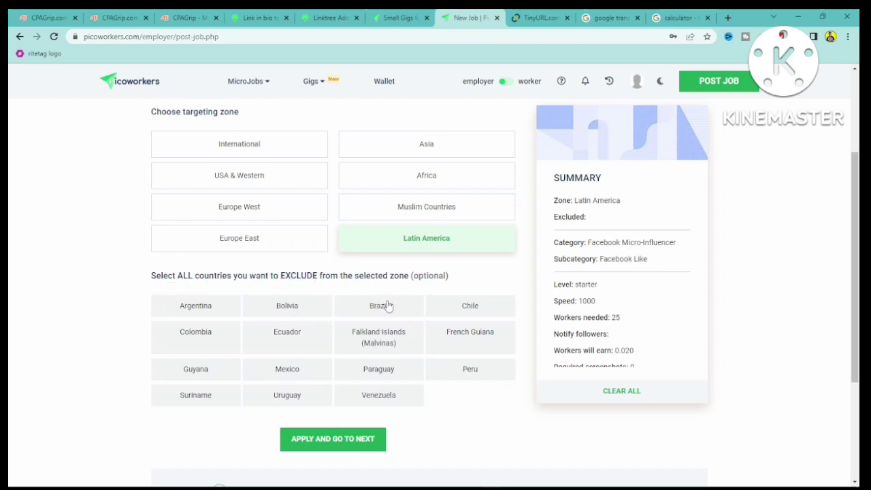
# Exclude every listed Latin American country except Brazil and apply the region settings
pyautogui.click(451, 305)
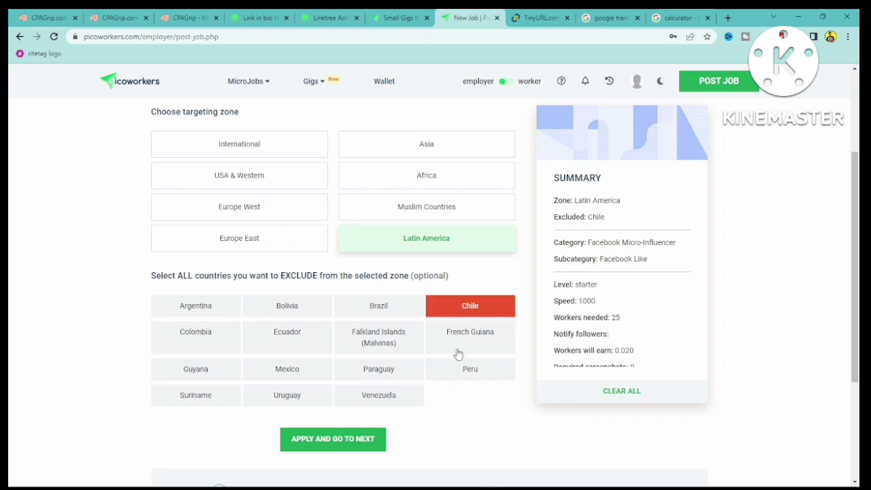
pyautogui.click(457, 344)
pyautogui.click(458, 368)
pyautogui.click(360, 343)
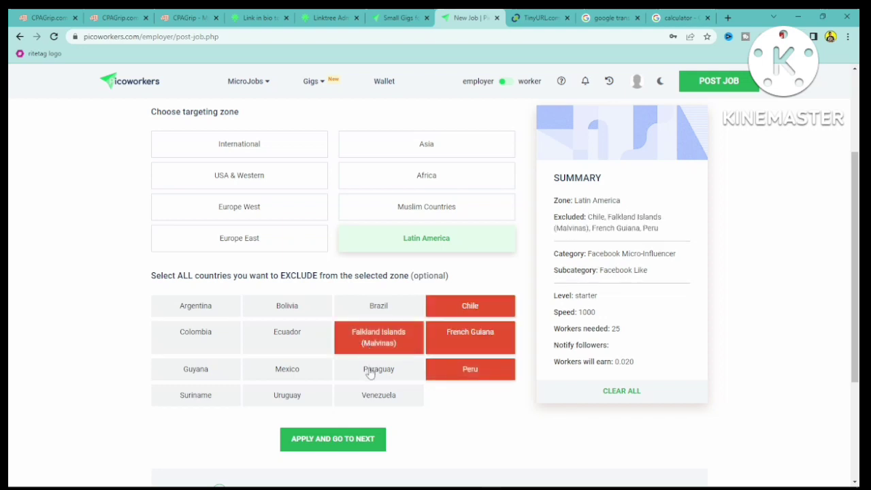
pyautogui.click(371, 373)
pyautogui.moveTo(369, 396); pyautogui.dragTo(285, 317)
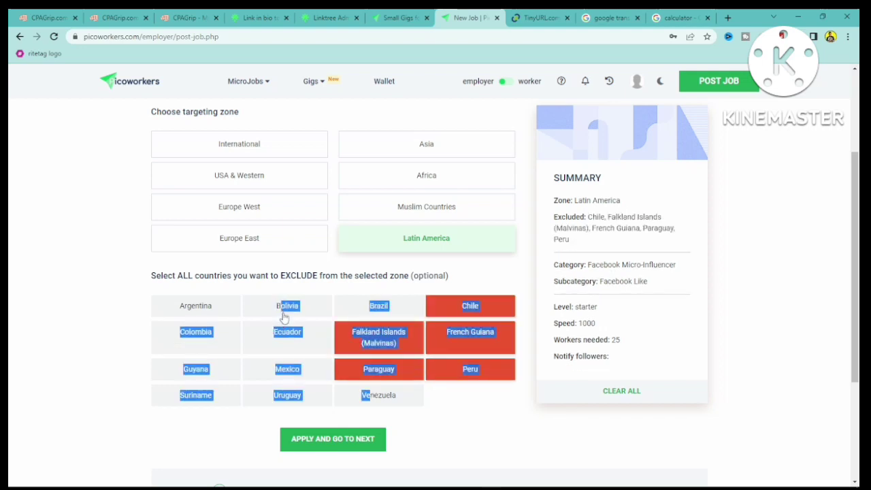
pyautogui.click(285, 317)
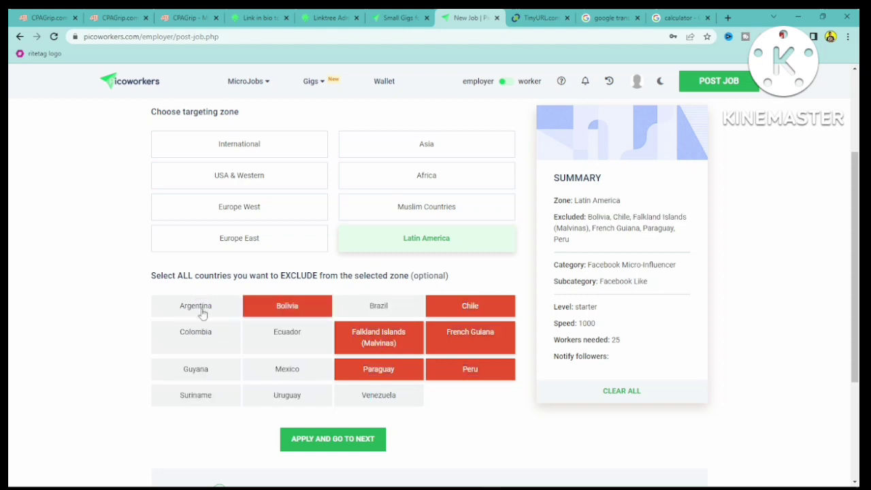
pyautogui.click(202, 313)
pyautogui.click(208, 341)
pyautogui.click(254, 343)
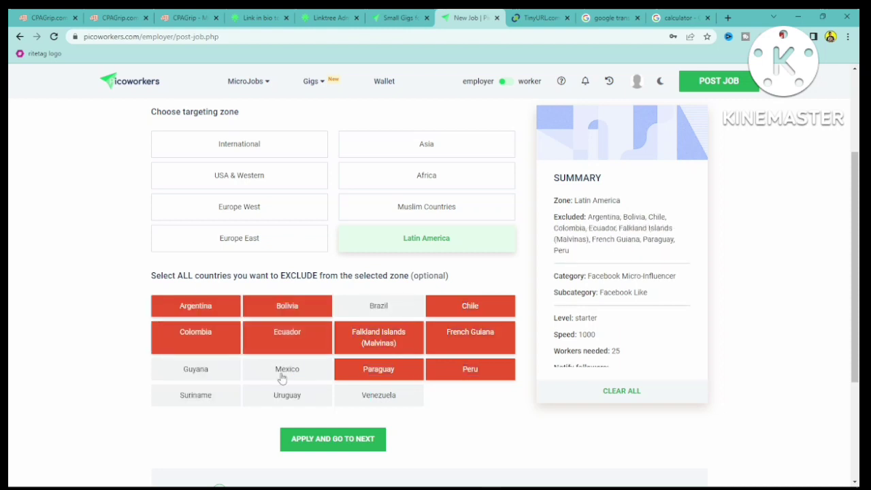
pyautogui.click(282, 379)
pyautogui.click(213, 401)
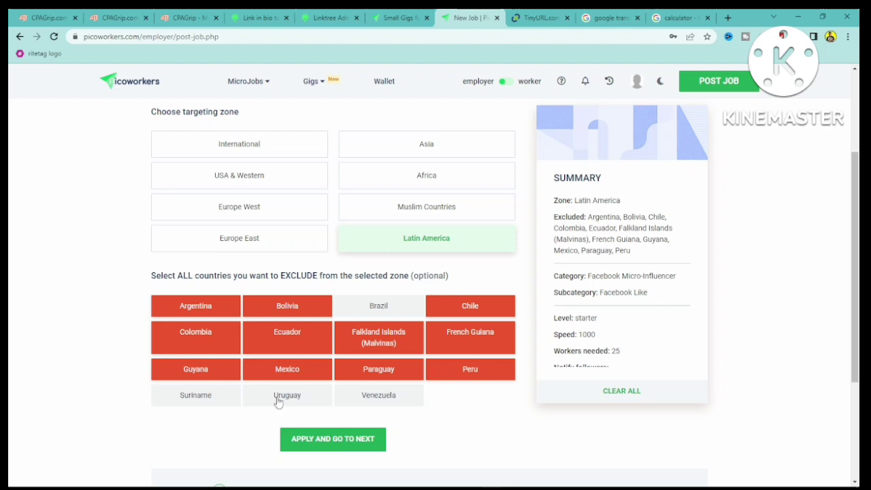
pyautogui.click(281, 401)
pyautogui.click(369, 403)
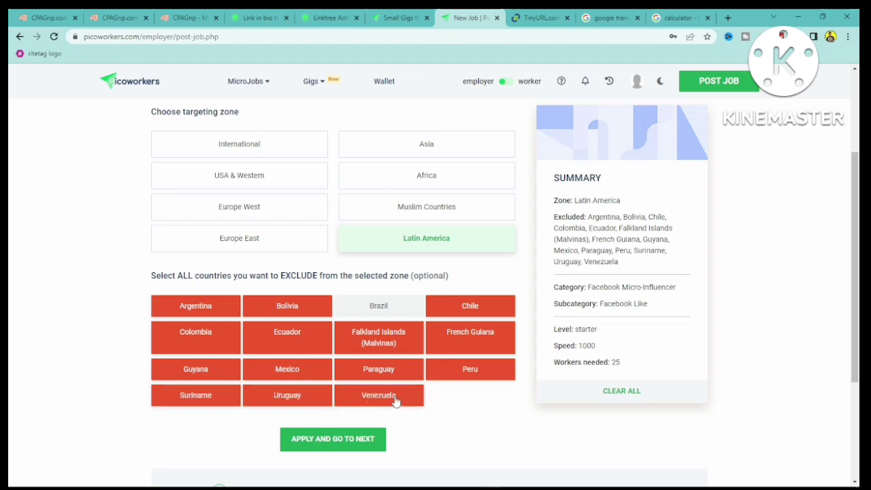
pyautogui.click(332, 439)
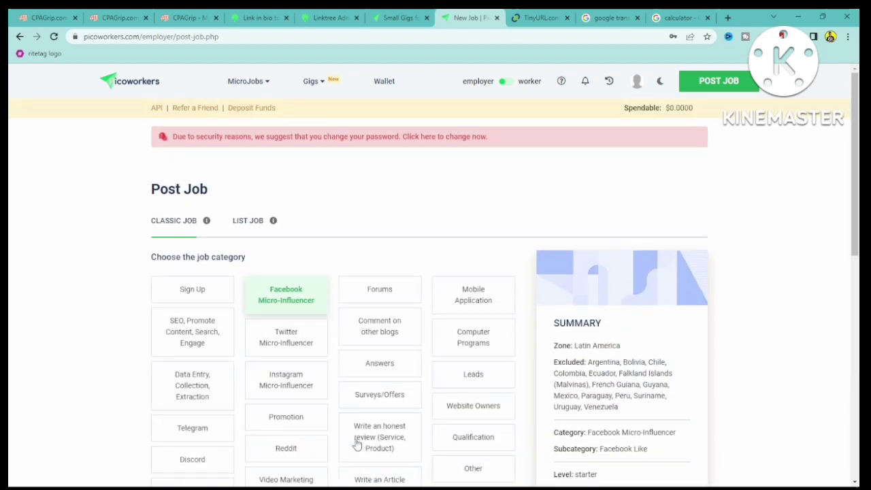
# Set the job category to Mobile Application with the subcategory Download + Install and apply it
pyautogui.scroll(-1, 532, 239)
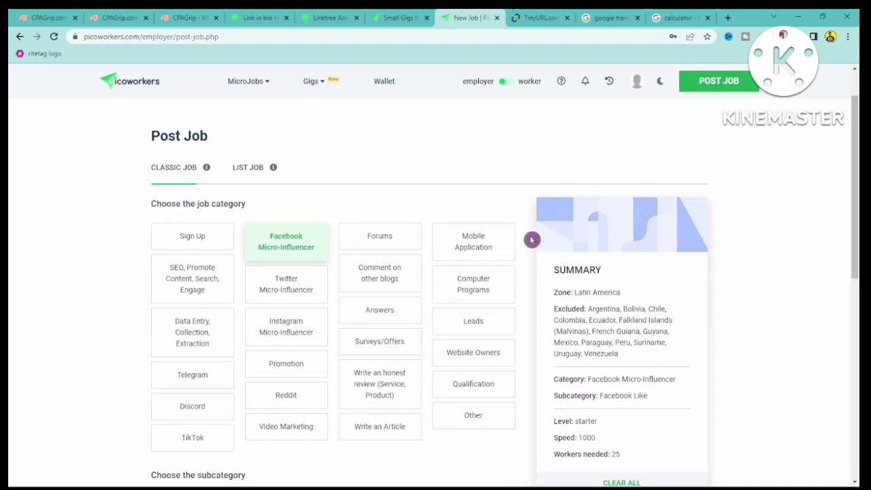
pyautogui.click(464, 256)
pyautogui.moveTo(856, 141); pyautogui.dragTo(450, 293)
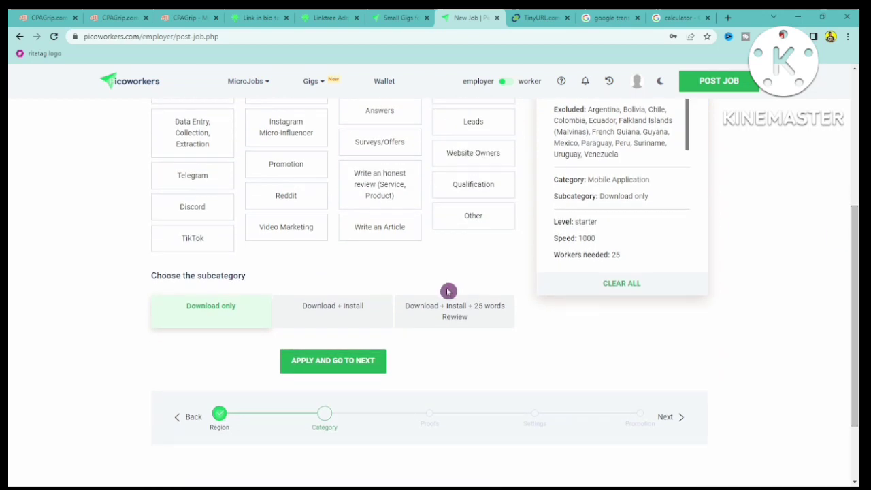
pyautogui.click(347, 312)
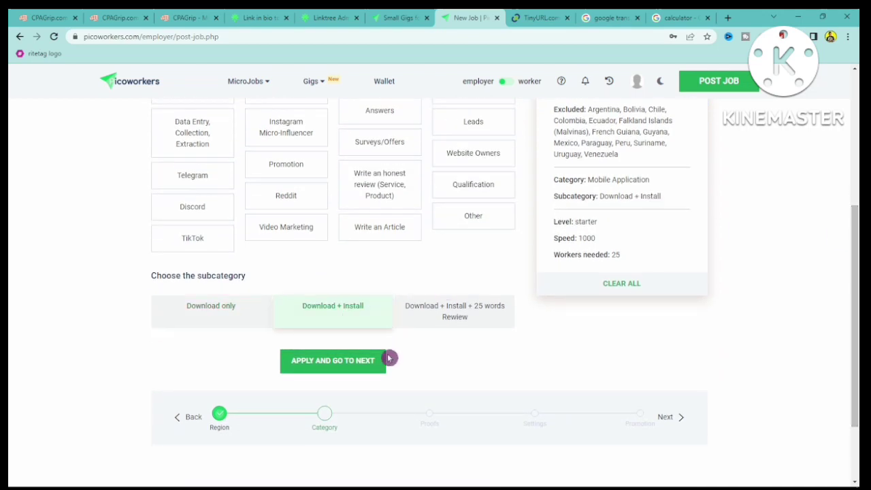
pyautogui.click(368, 366)
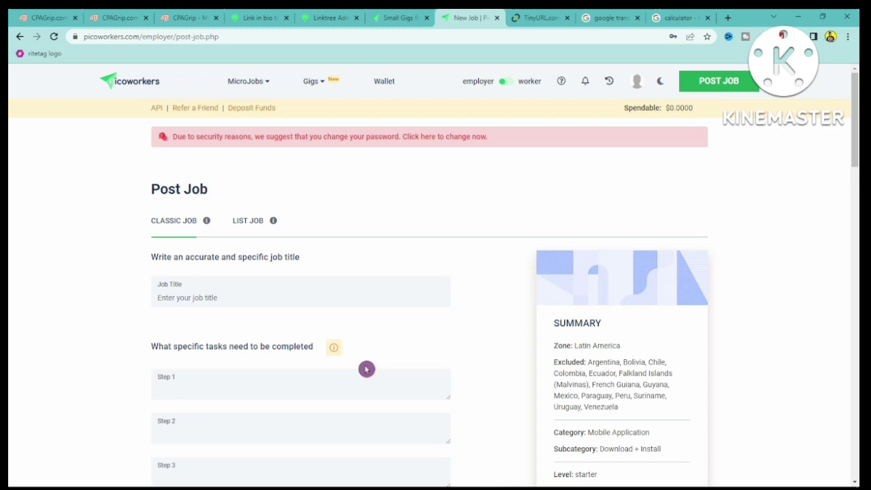
# Enter the job title "Download + Install App On Android Device", correcting the spelling of "Android"
pyautogui.click(233, 307)
pyautogui.write('Dow')
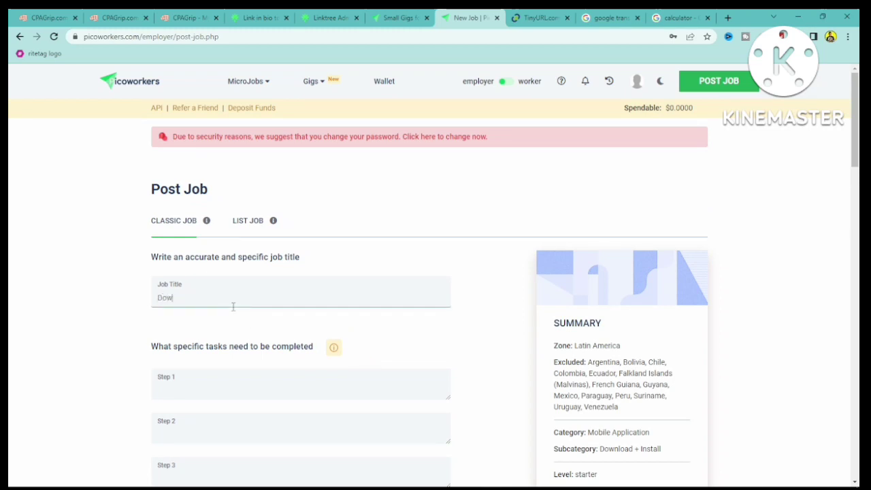
pyautogui.write('nloa')
pyautogui.write('d + InStall')
pyautogui.doubleClick(209, 300)
pyautogui.press('BackSpace')
pyautogui.write('stall App On Andeiod')
pyautogui.press('BackSpace')
pyautogui.press('BackSpace')
pyautogui.press('BackSpace')
pyautogui.write('driod Device')
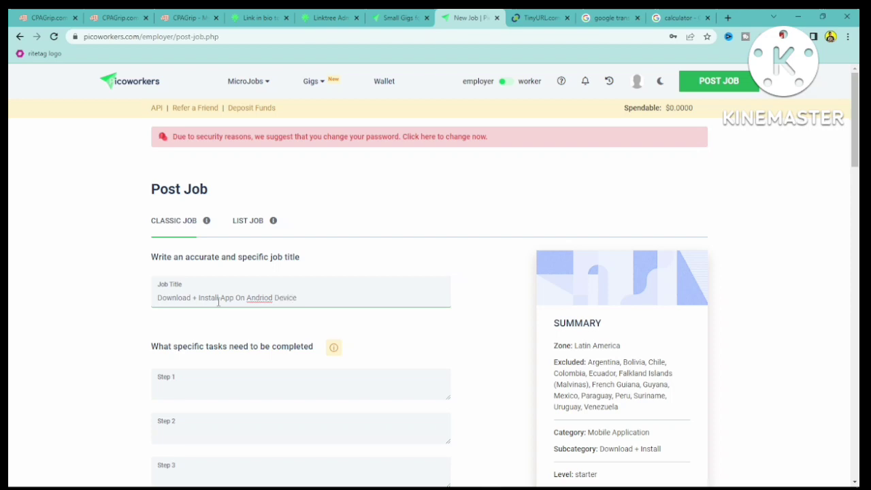
pyautogui.rightClick(261, 300)
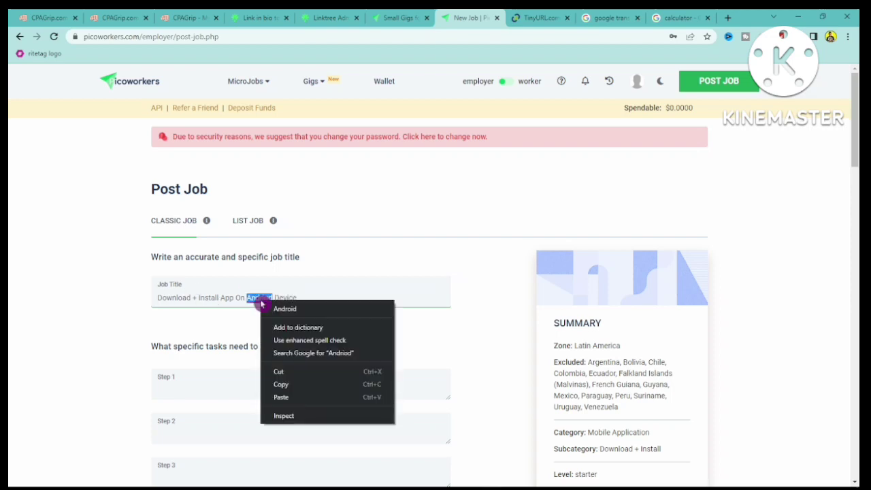
pyautogui.click(273, 307)
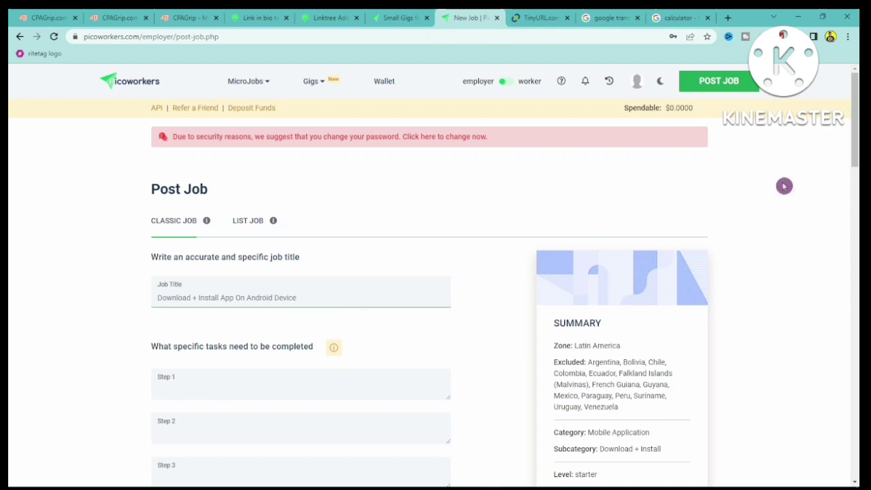
pyautogui.scroll(-2, 855, 160)
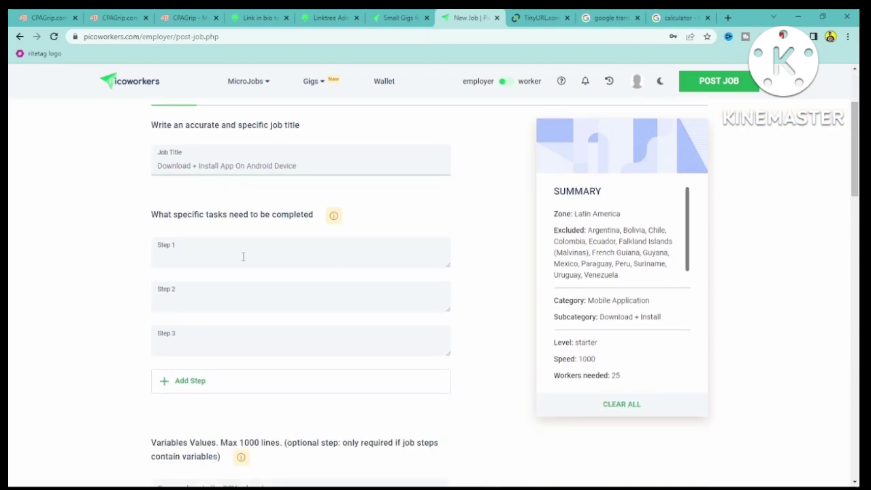
# Enter "Download the App on Android Device" as the first task step of the job
pyautogui.click(205, 262)
pyautogui.write('Do')
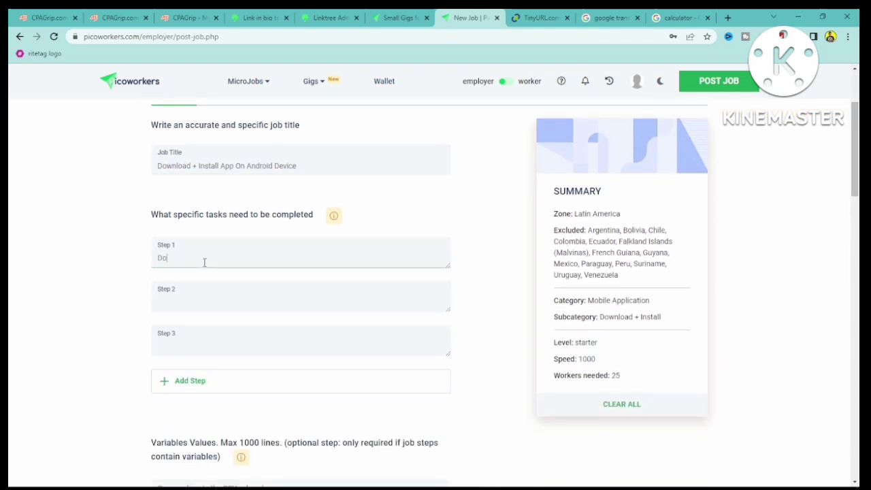
pyautogui.write('wnload the App on Android Device')
# Enter "Install the App on Android Device" as the second task step
pyautogui.click(173, 302)
pyautogui.write('Insta')
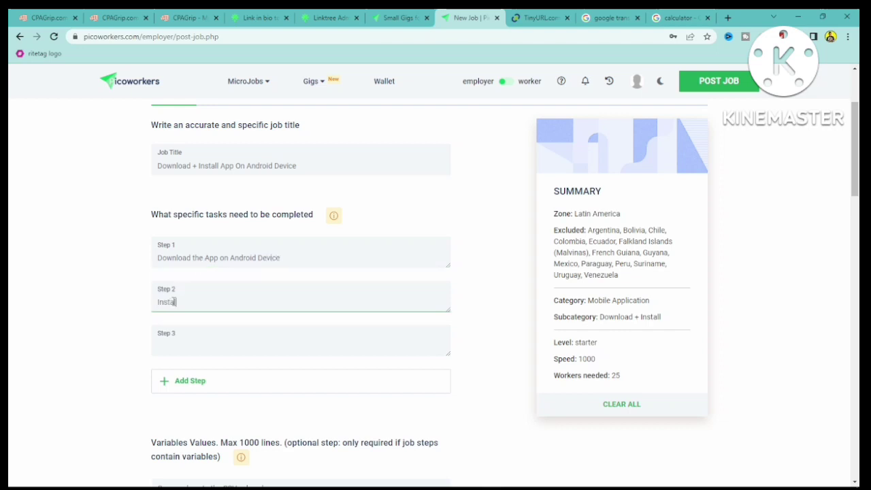
pyautogui.write('ll y')
pyautogui.press('BackSpace')
pyautogui.press('BackSpace')
pyautogui.press('BackSpace')
pyautogui.write('the App on Andr')
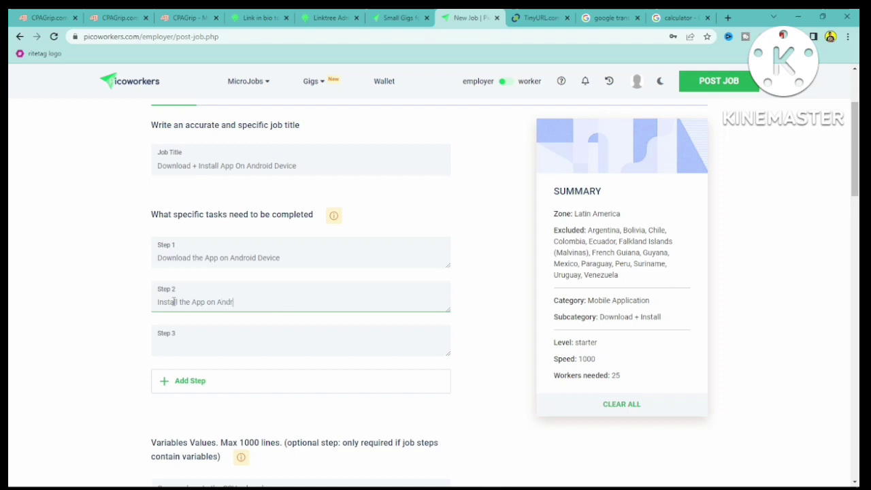
pyautogui.write('oid Device')
# Enter "Screenshot page while downloading app" as the first required proof and set its type to Screenshot Proof
pyautogui.moveTo(855, 143); pyautogui.dragTo(856, 258)
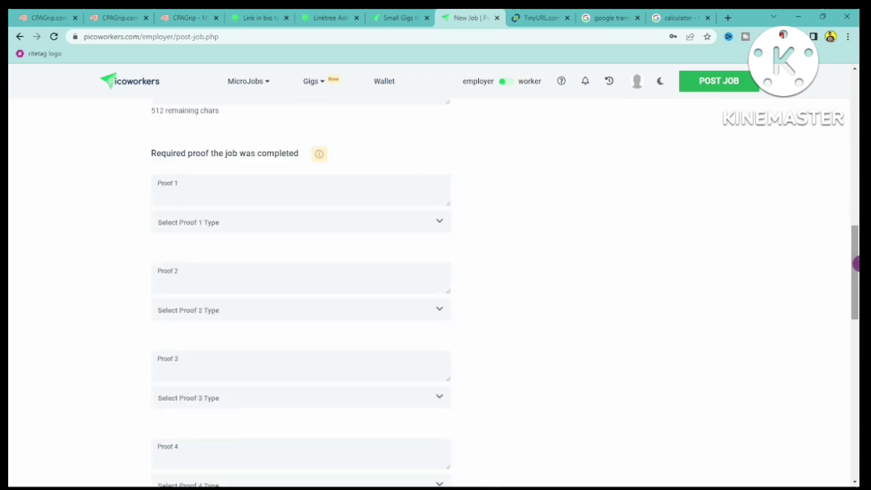
pyautogui.click(222, 195)
pyautogui.write('Scree')
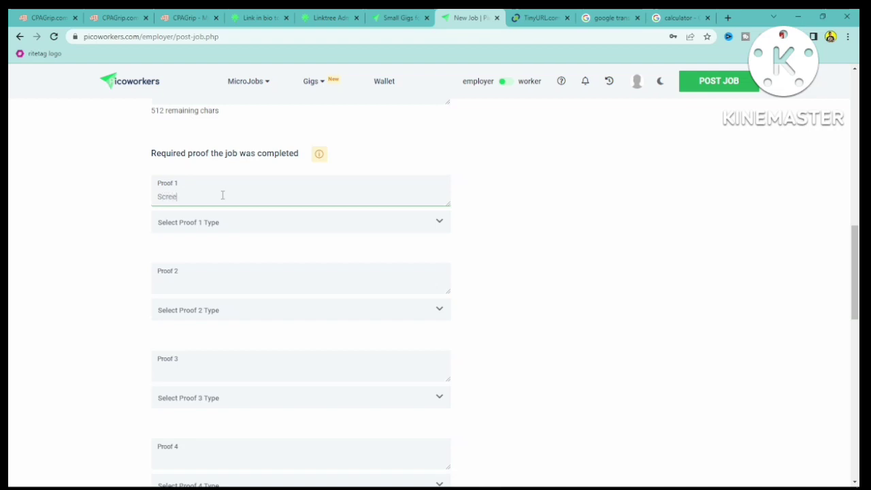
pyautogui.write('nshot page while downl')
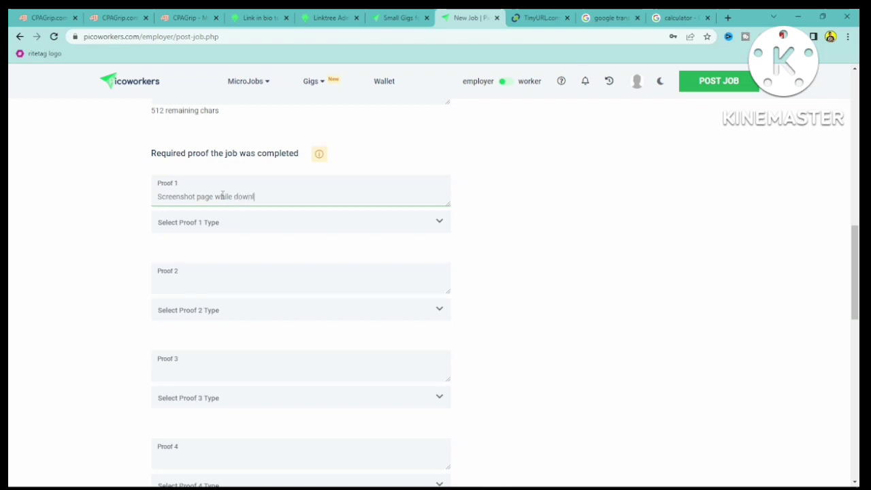
pyautogui.write('oading app')
pyautogui.click(184, 225)
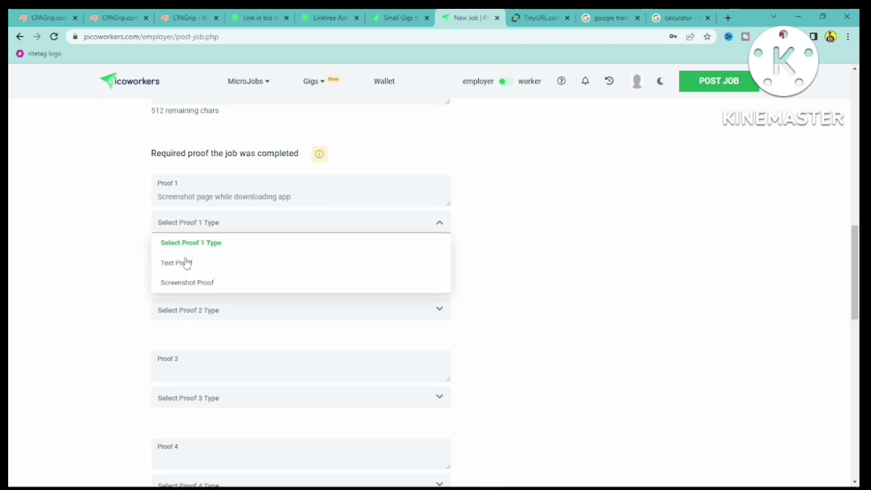
pyautogui.click(184, 291)
# Add "Screenshot page while installing app" as the second proof with type Screenshot Proof and apply the proofs section
pyautogui.click(193, 291)
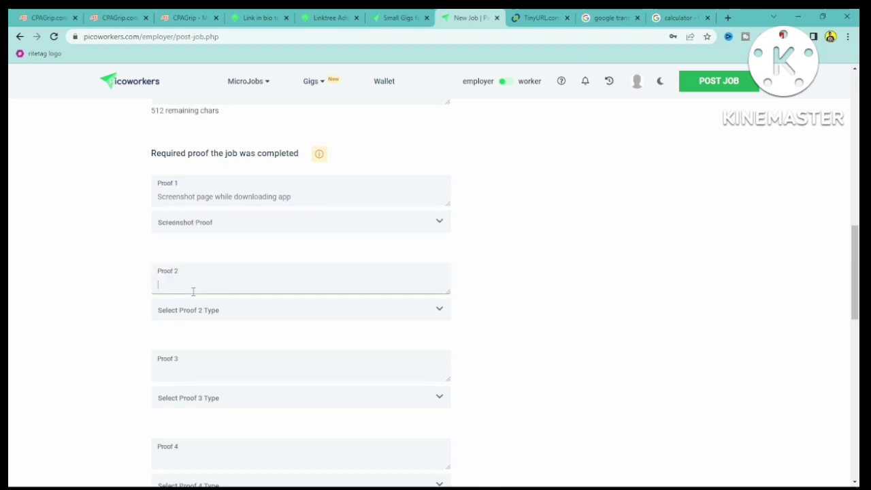
pyautogui.write('Screenshot page while installing a')
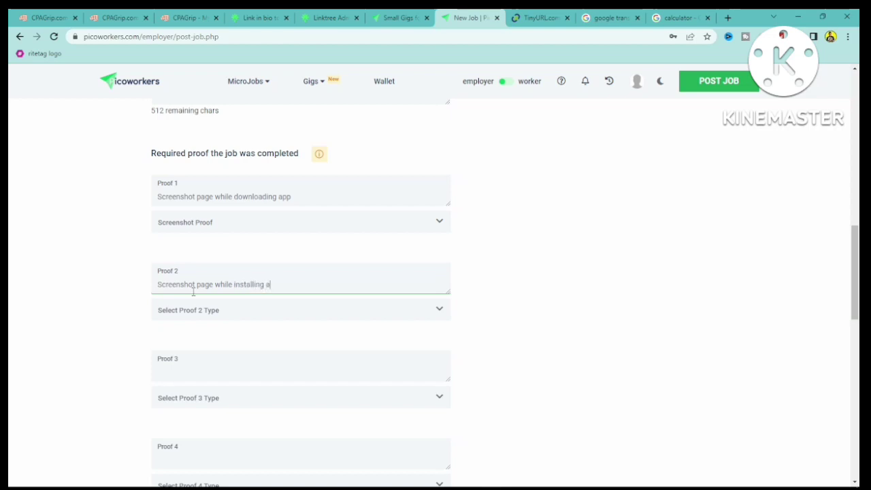
pyautogui.write('pp')
pyautogui.press('Tab')
pyautogui.click(184, 316)
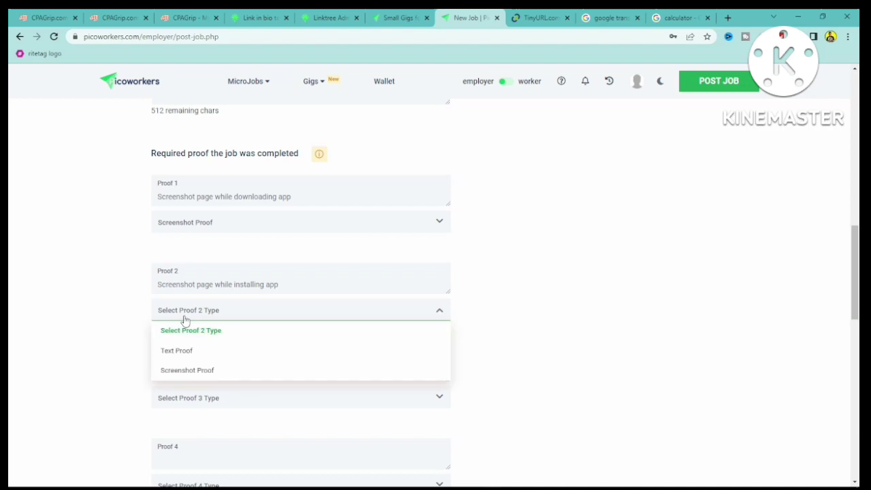
pyautogui.click(178, 372)
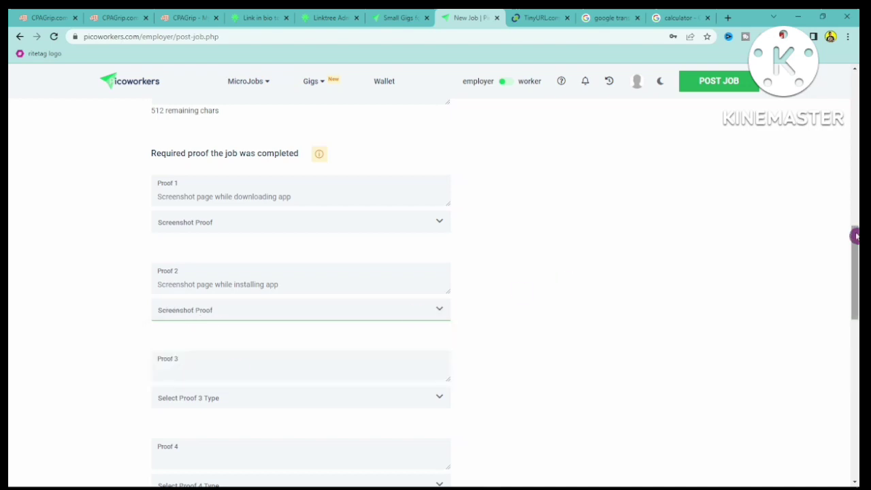
pyautogui.moveTo(856, 236); pyautogui.dragTo(855, 381)
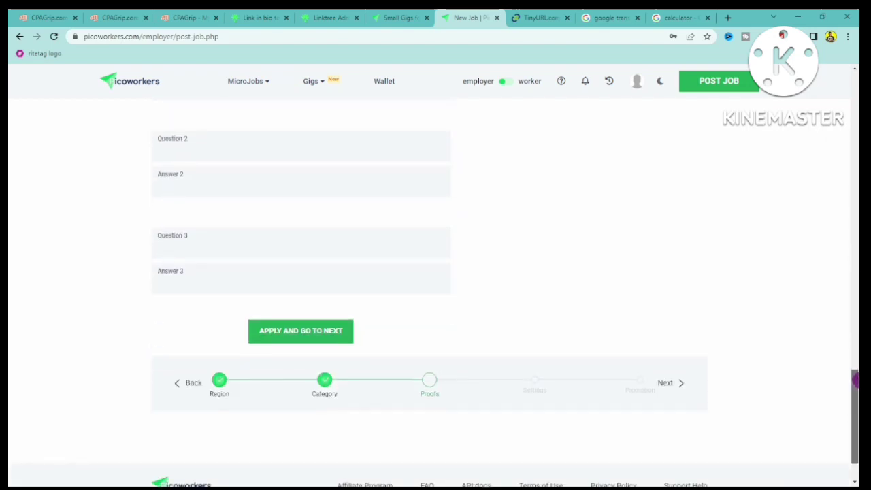
pyautogui.click(335, 340)
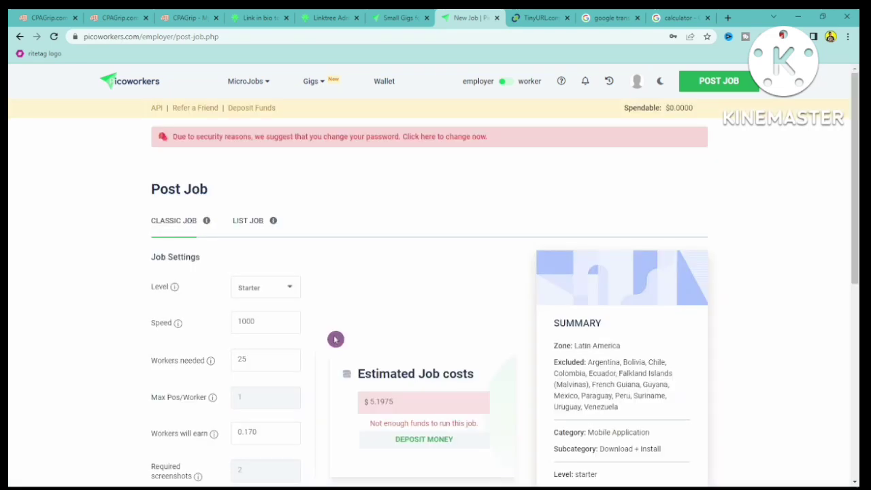
# Set the number of workers needed to 25 in the job settings
pyautogui.moveTo(856, 210); pyautogui.dragTo(856, 260)
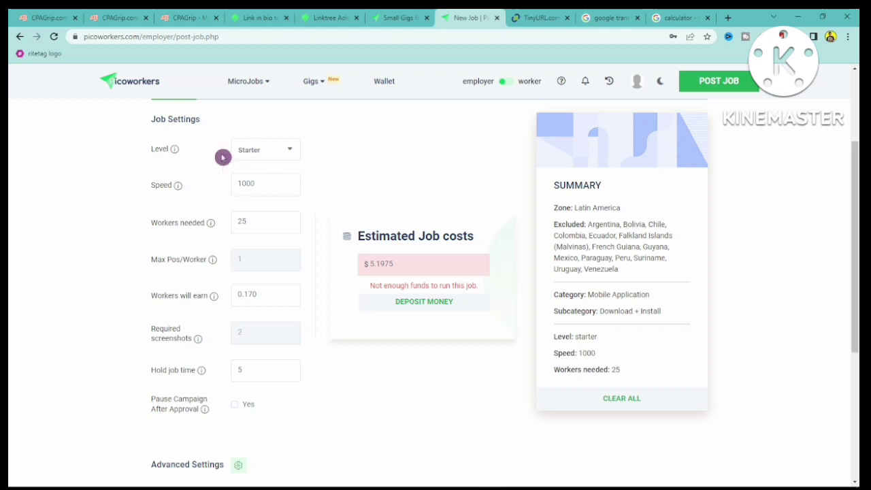
pyautogui.doubleClick(256, 229)
pyautogui.write('1')
pyautogui.press('BackSpace')
pyautogui.write('25')
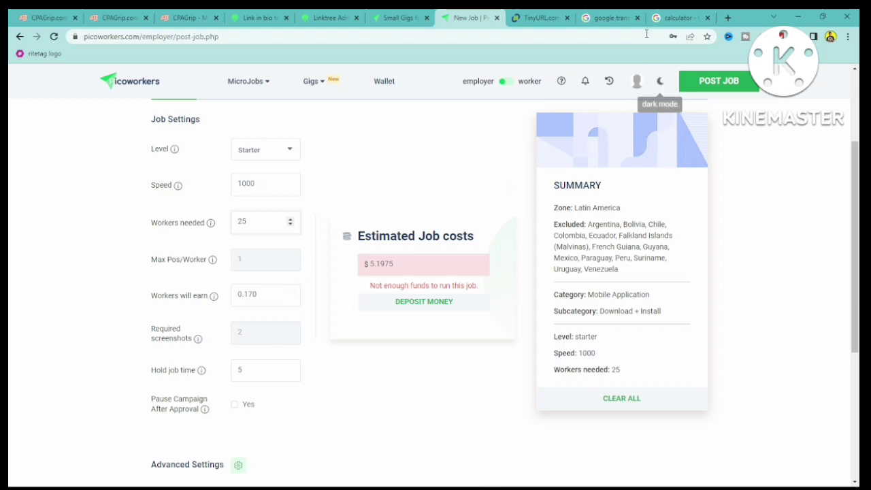
# Switch to the Google calculator and multiply 0.51 by 1000
pyautogui.click(677, 17)
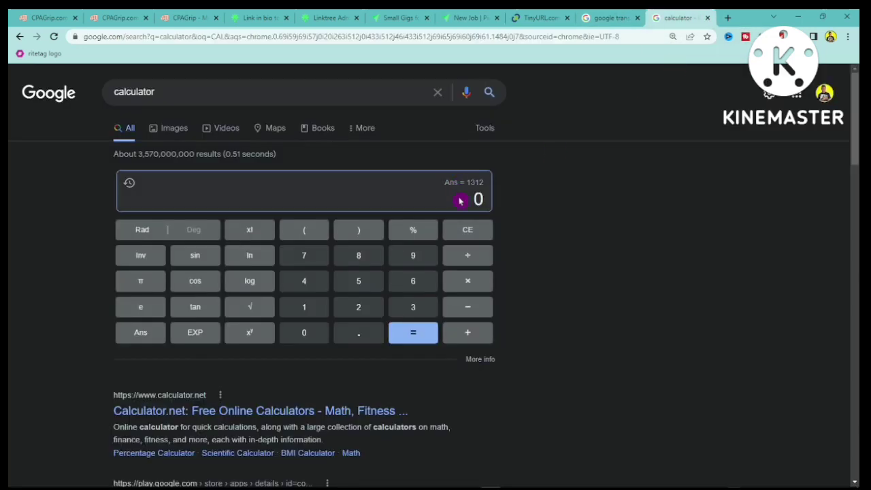
pyautogui.write('.51')
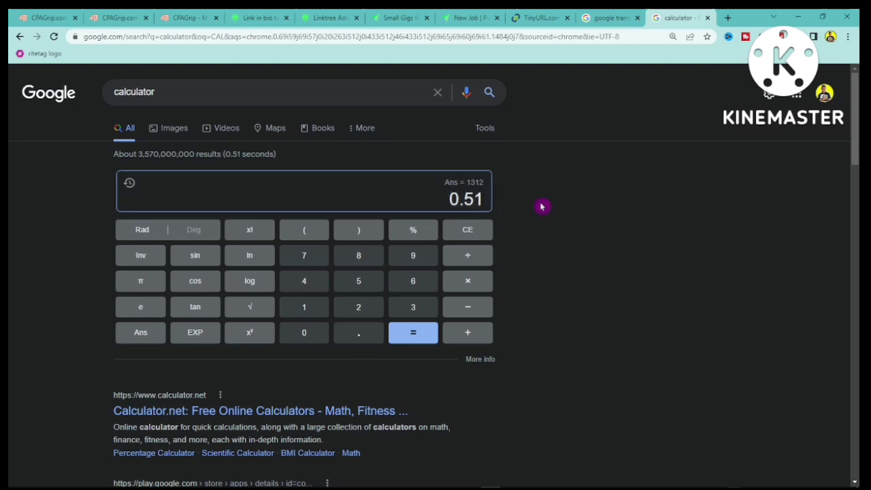
pyautogui.click(467, 287)
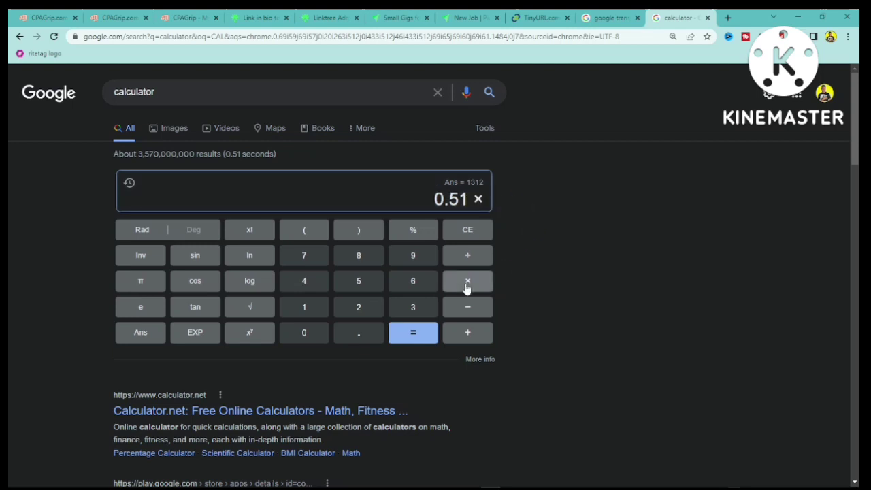
pyautogui.write('1000')
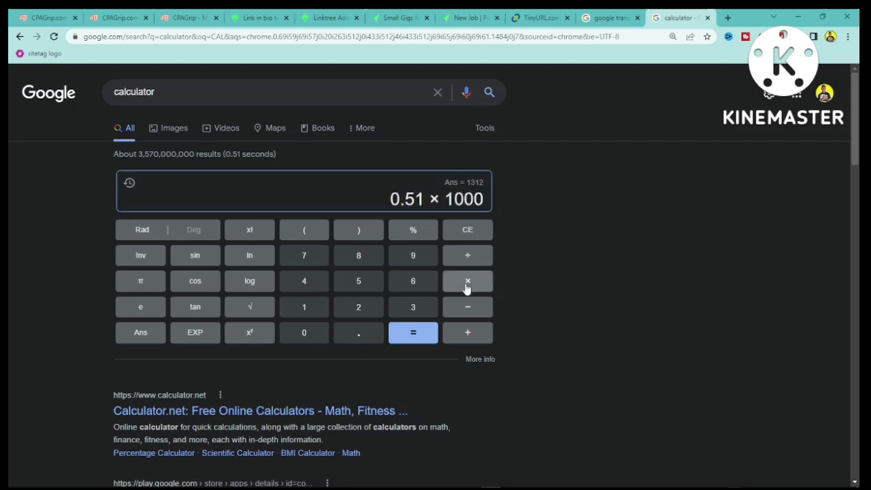
pyautogui.press('Return')
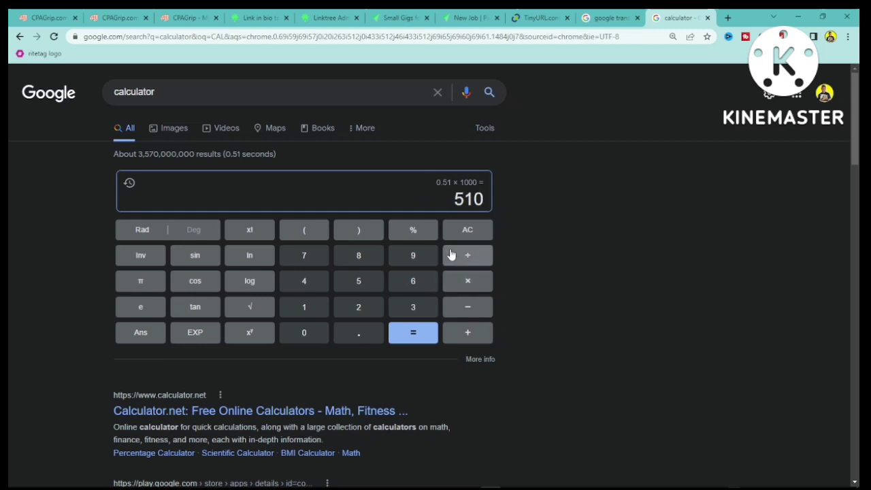
# Calculate 0.17 times 1000 and subtract 510 from the result
pyautogui.click(469, 229)
pyautogui.write('.17')
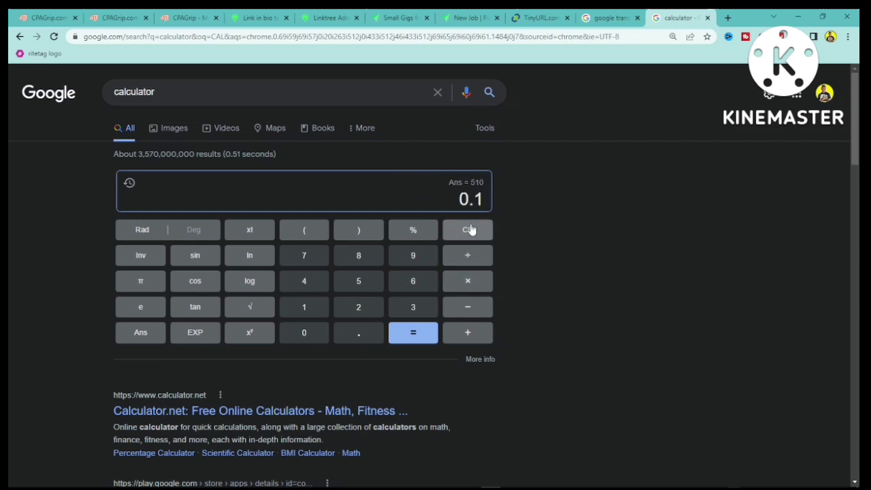
pyautogui.click(449, 289)
pyautogui.write('1000')
pyautogui.press('Return')
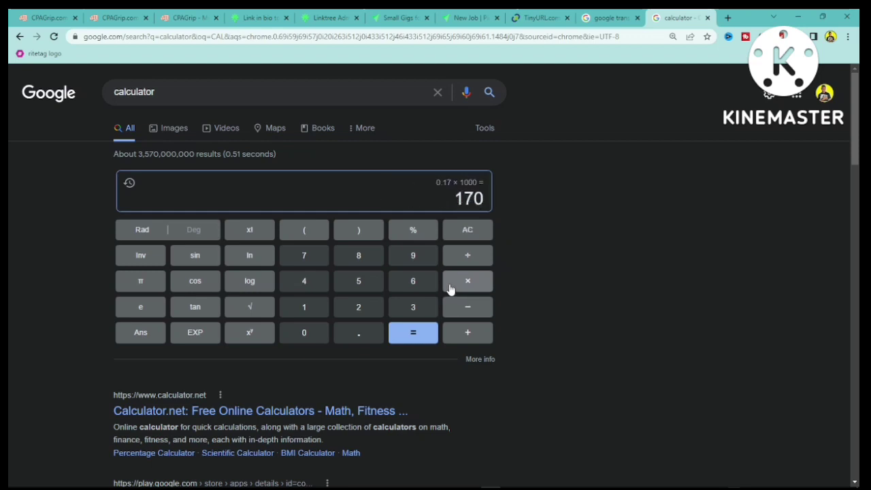
pyautogui.press('-')
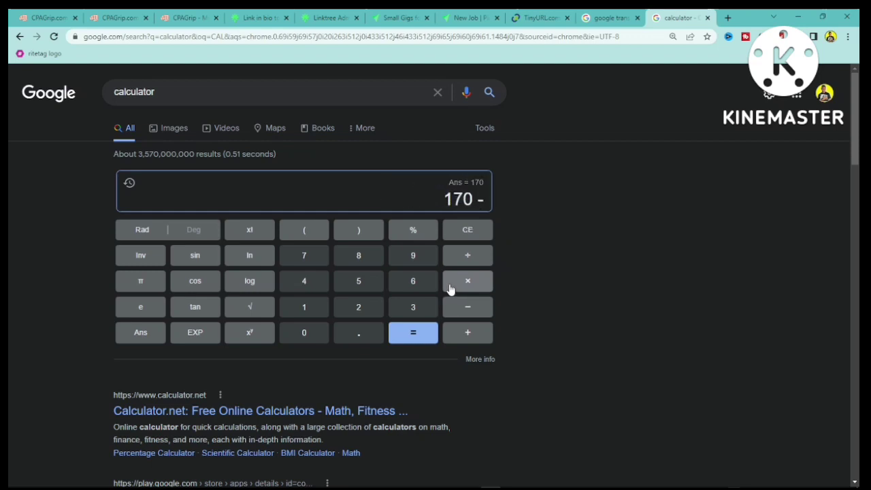
pyautogui.write('510')
pyautogui.press('Return')
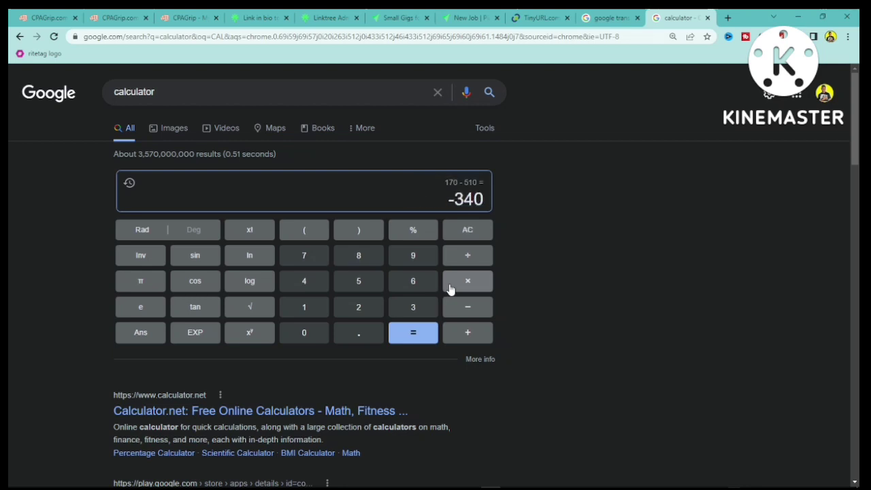
pyautogui.click(461, 229)
pyautogui.write('2')
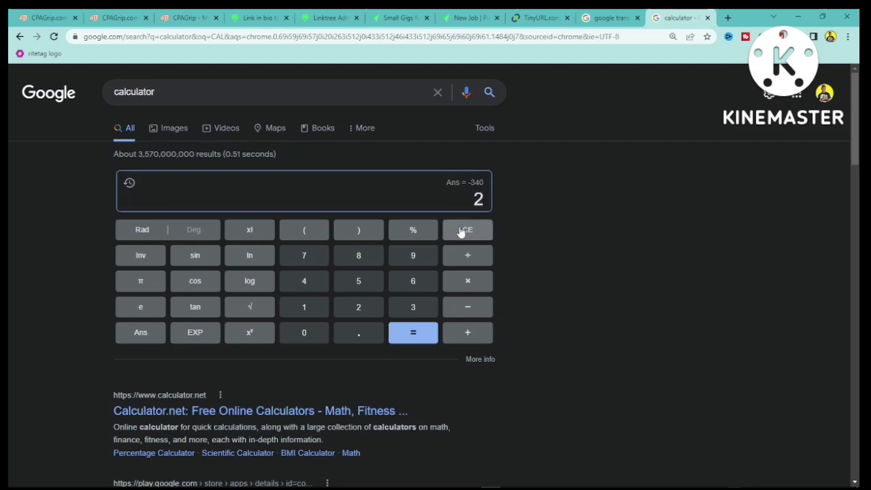
pyautogui.write('3')
pyautogui.click(461, 231)
pyautogui.write('4')
pyautogui.click(460, 230)
pyautogui.write('5')
pyautogui.click(461, 230)
pyautogui.click(461, 230)
pyautogui.write('10')
# Return to the Picoworkers job post and try to apply the job settings to proceed to the promotion stage
pyautogui.click(460, 17)
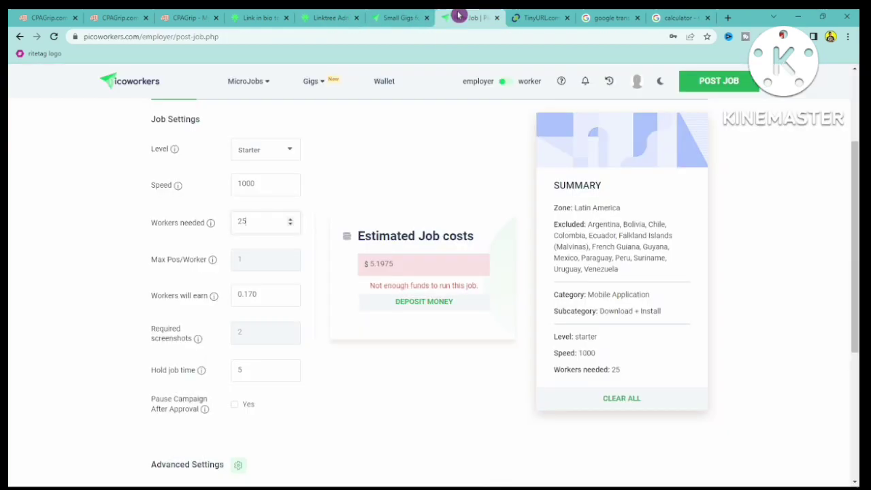
pyautogui.moveTo(855, 184); pyautogui.dragTo(857, 273)
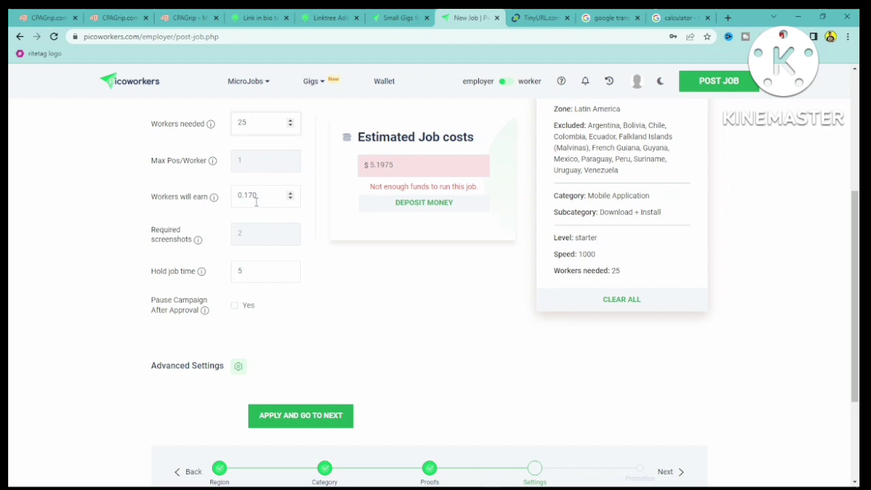
pyautogui.moveTo(855, 191); pyautogui.dragTo(727, 325)
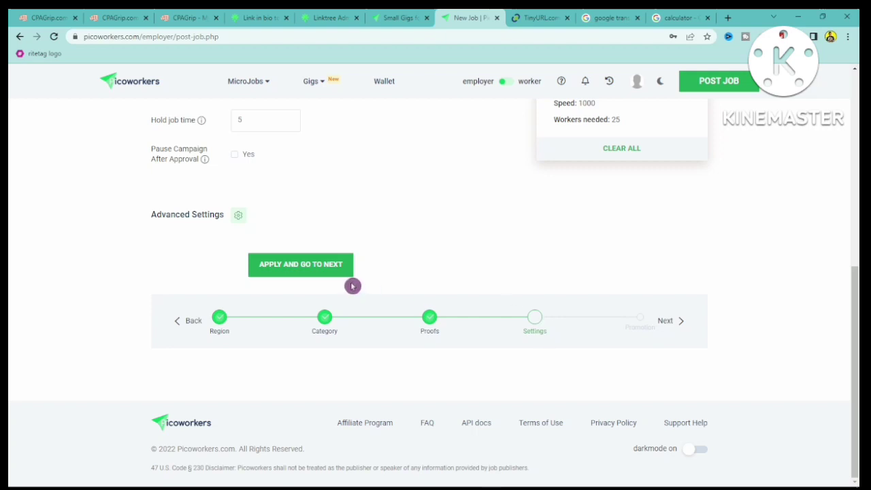
pyautogui.click(318, 273)
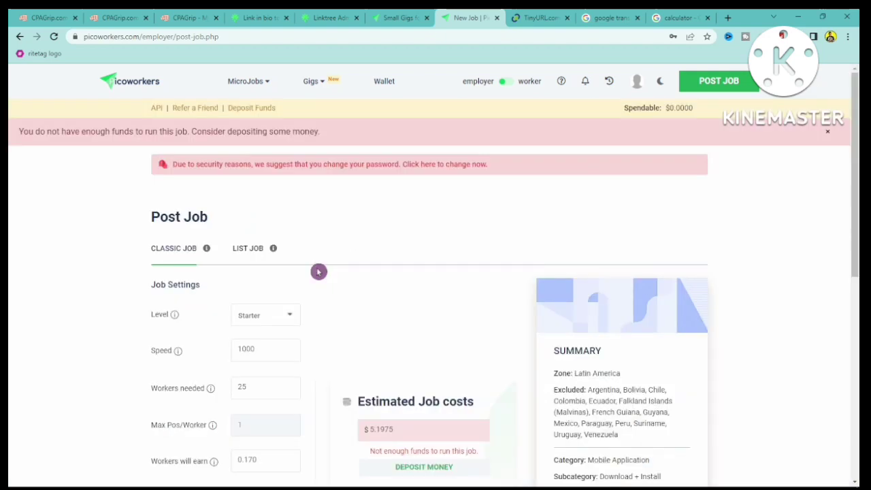
pyautogui.moveTo(856, 247); pyautogui.dragTo(857, 388)
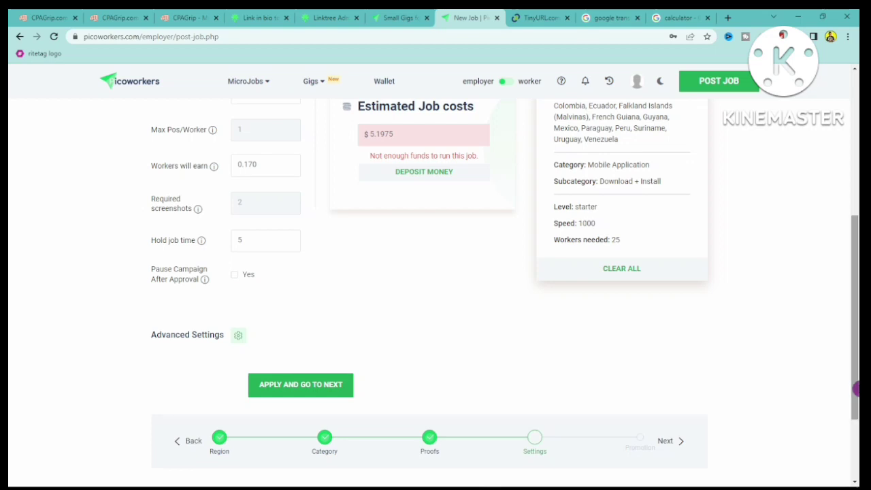